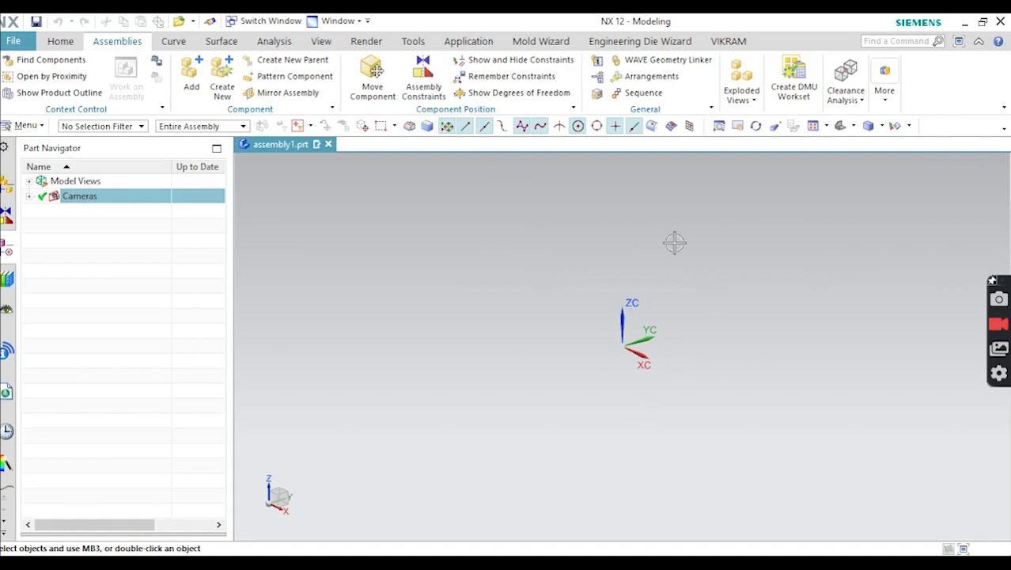
Browse the Show and Hide options and the additional assembly commands in NX
{"action": "left_click", "coordinate": [908, 126]}
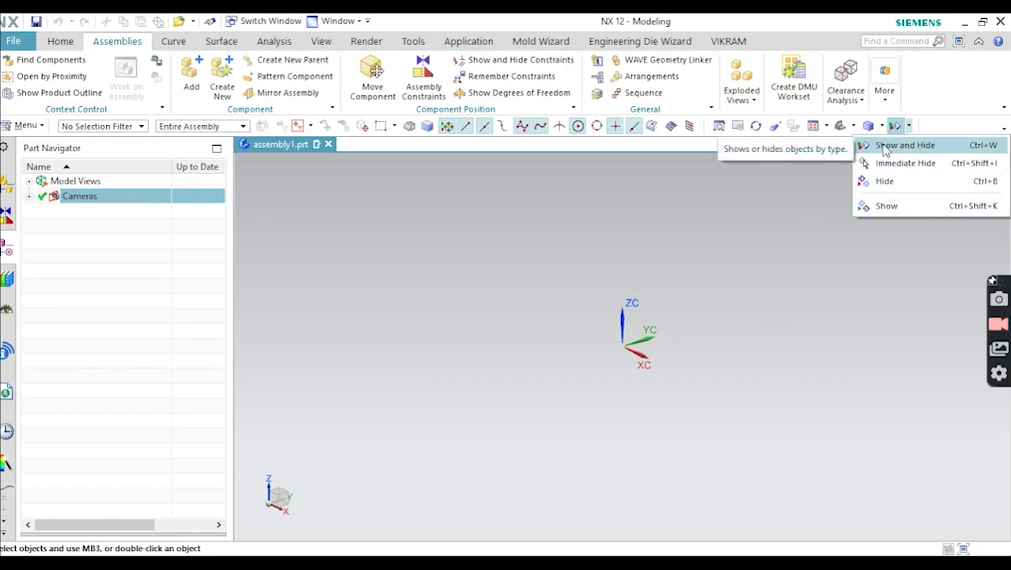
{"action": "left_click", "coordinate": [851, 128]}
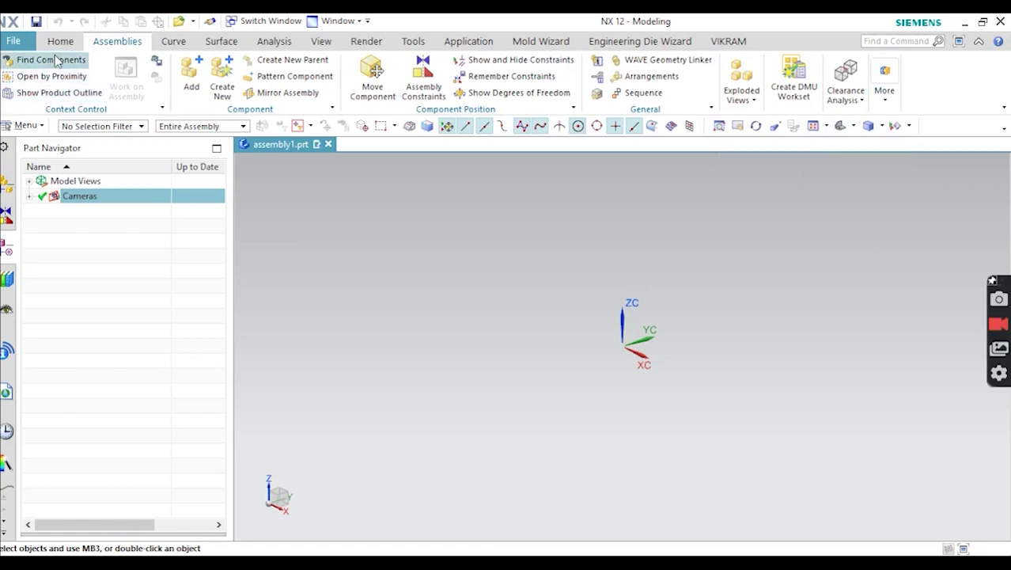
{"action": "left_click", "coordinate": [878, 111]}
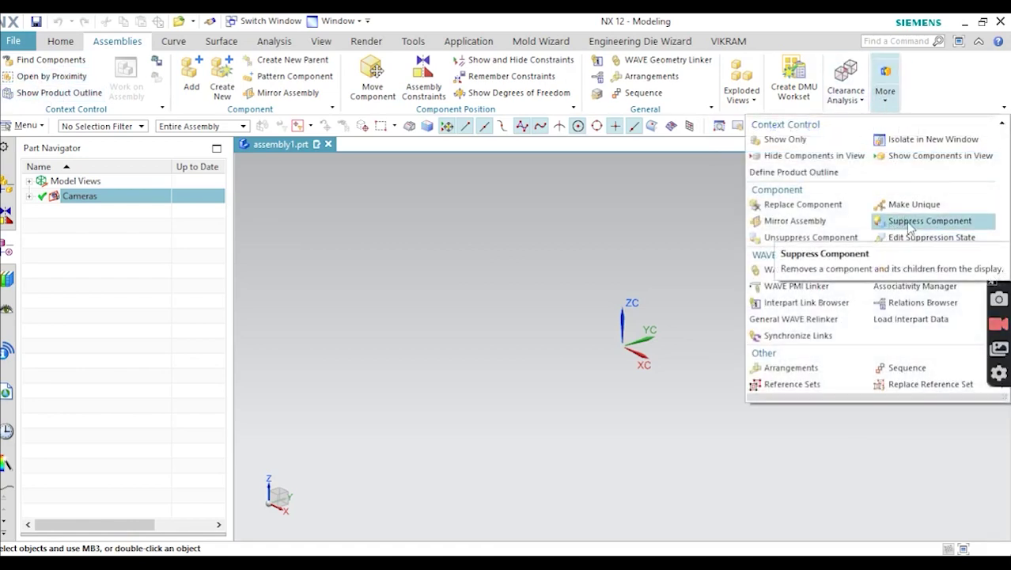
{"action": "left_click", "coordinate": [648, 235]}
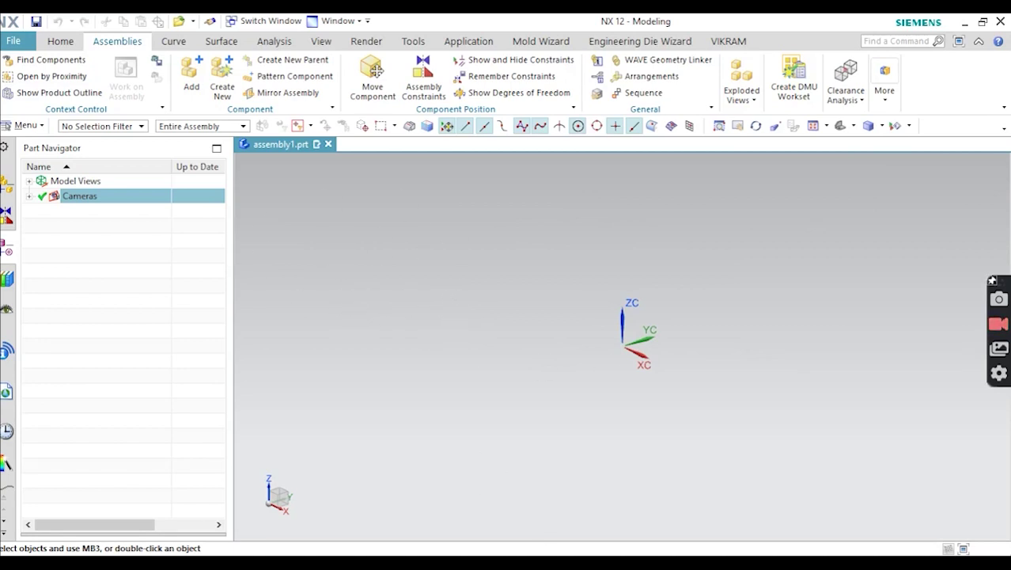
Read the Hide slide in the hide and suppress difference PDF, then scroll to page 2 (Suppress)
{"action": "key", "text": "alt+Tab"}
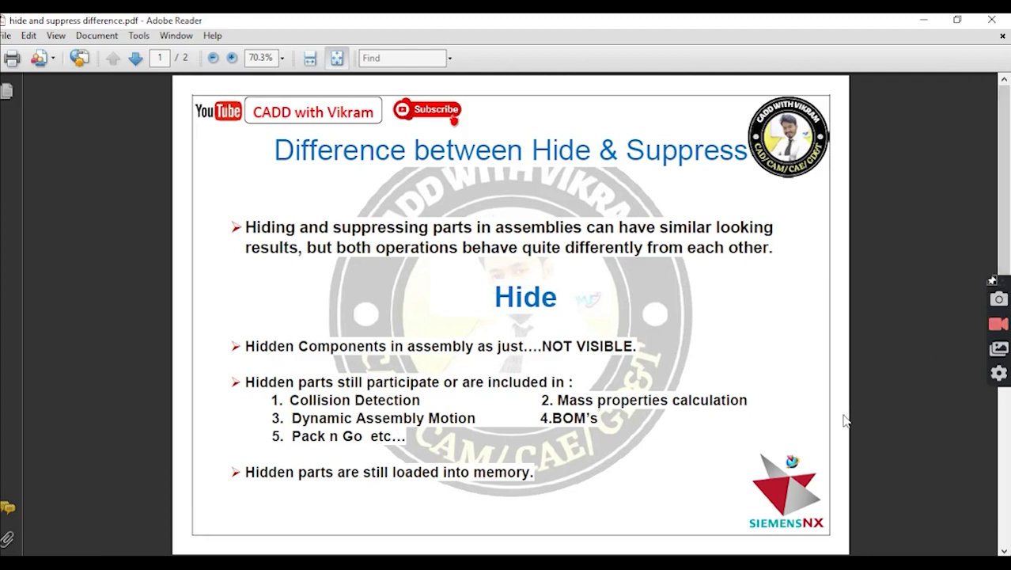
{"action": "left_click_drag", "start_coordinate": [990, 282], "coordinate": [949, 261]}
{"action": "left_click_drag", "start_coordinate": [1008, 209], "coordinate": [1007, 413]}
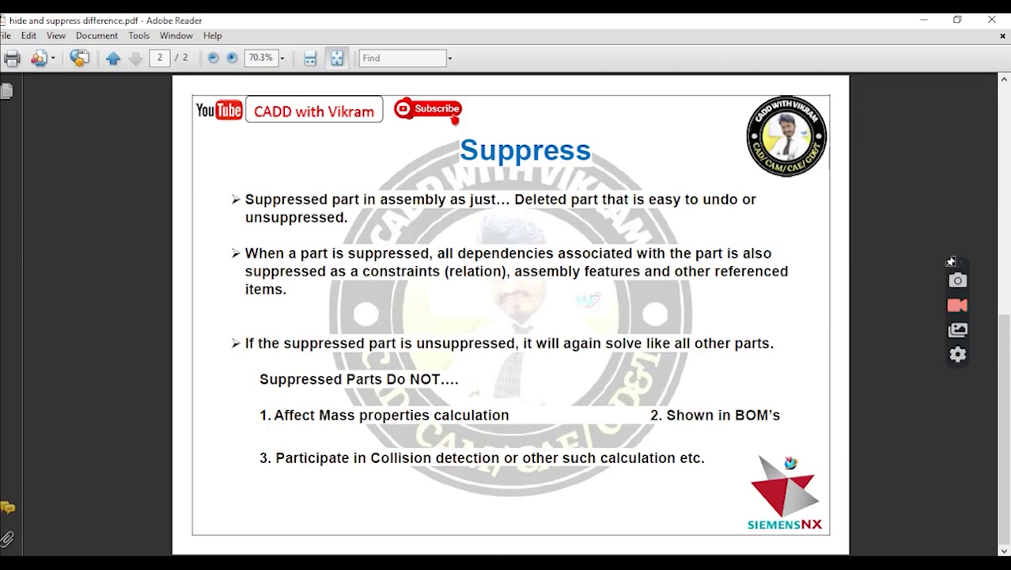
Back in NX, apply Fix constraints to the green block and the blue block
{"action": "key", "text": "alt+Tab"}
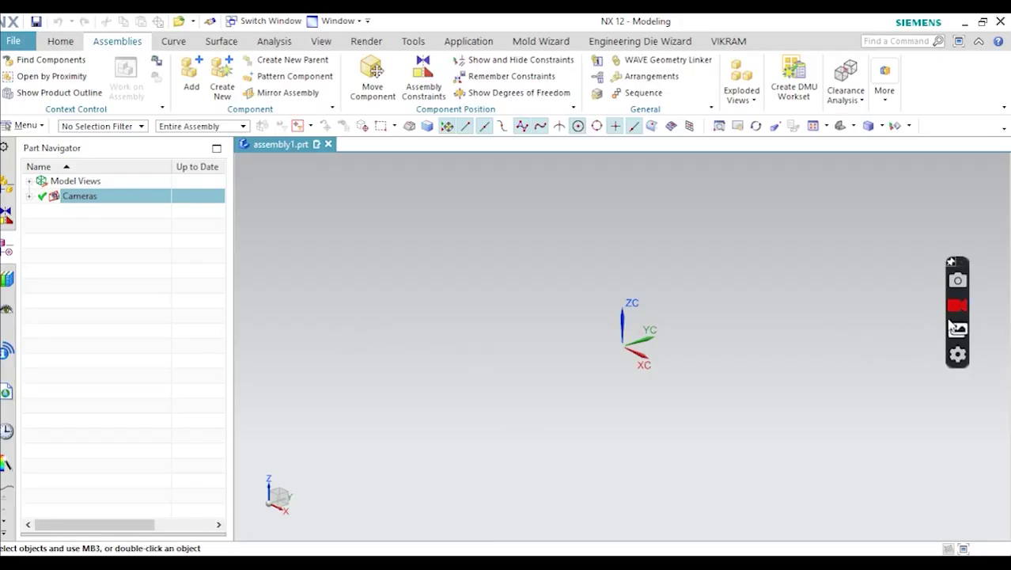
{"action": "left_click", "coordinate": [958, 305]}
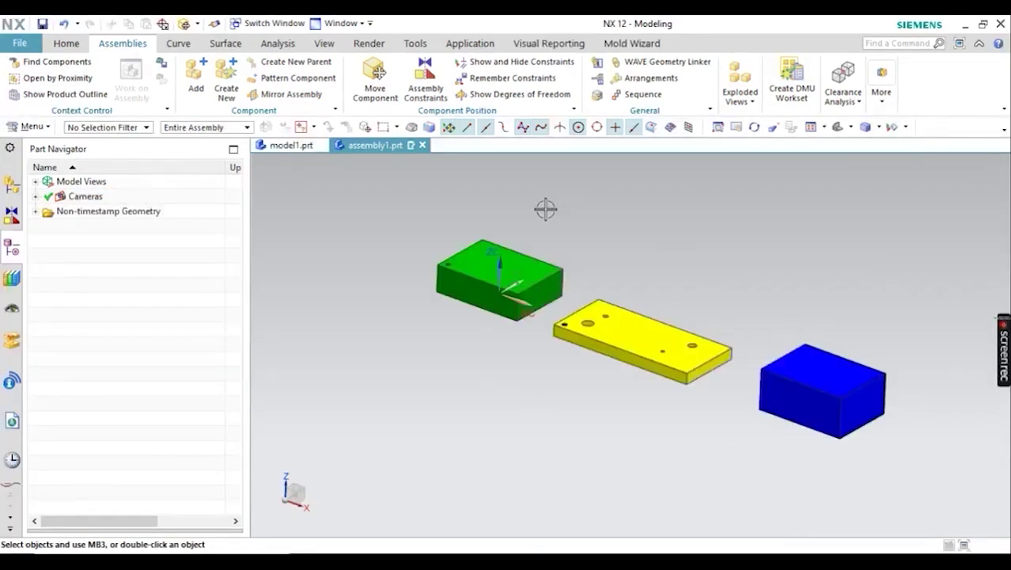
{"action": "middle_click_drag", "start_coordinate": [604, 253], "coordinate": [546, 159]}
{"action": "left_click", "coordinate": [425, 79]}
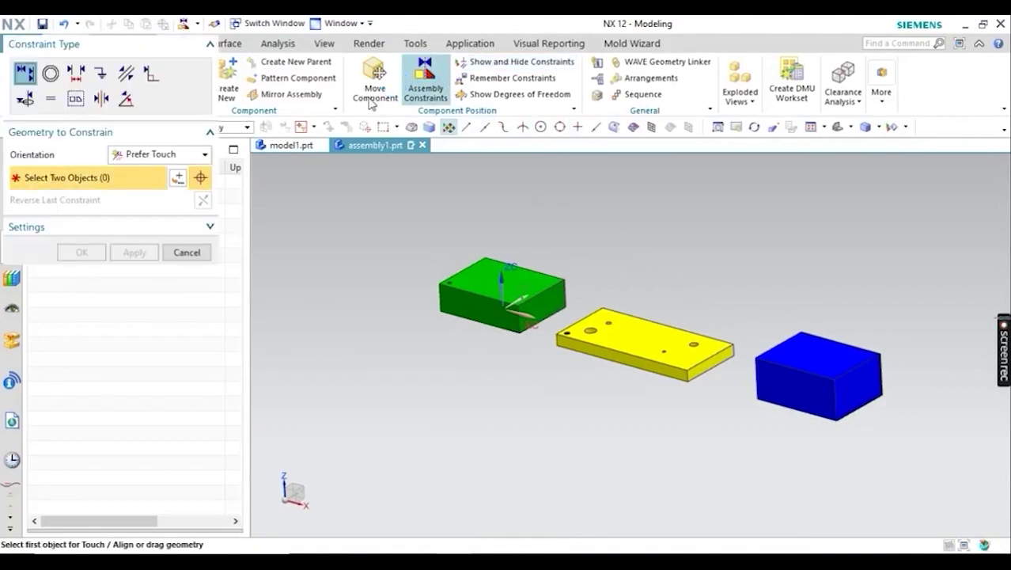
{"action": "left_click", "coordinate": [107, 78]}
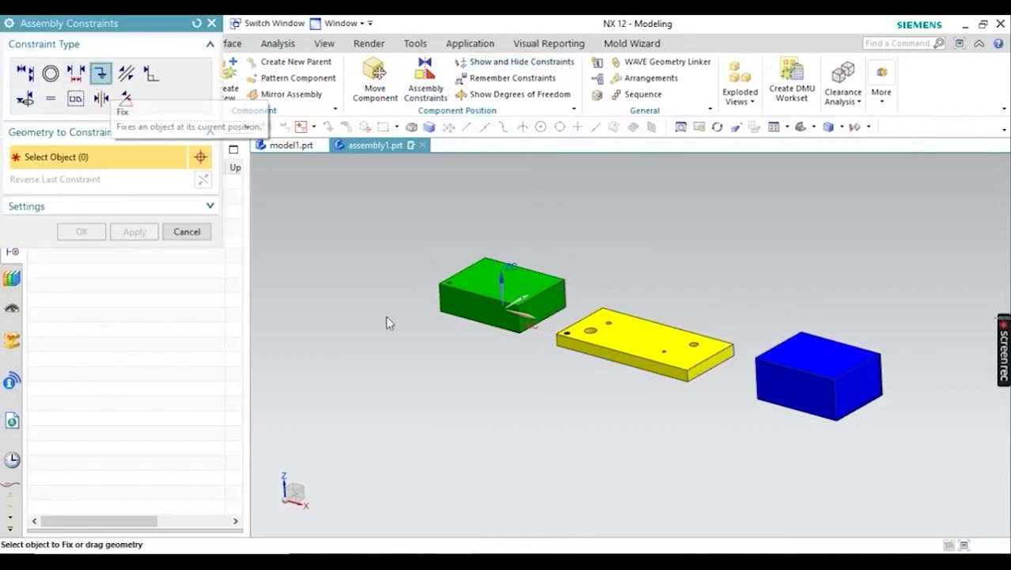
{"action": "left_click", "coordinate": [486, 317]}
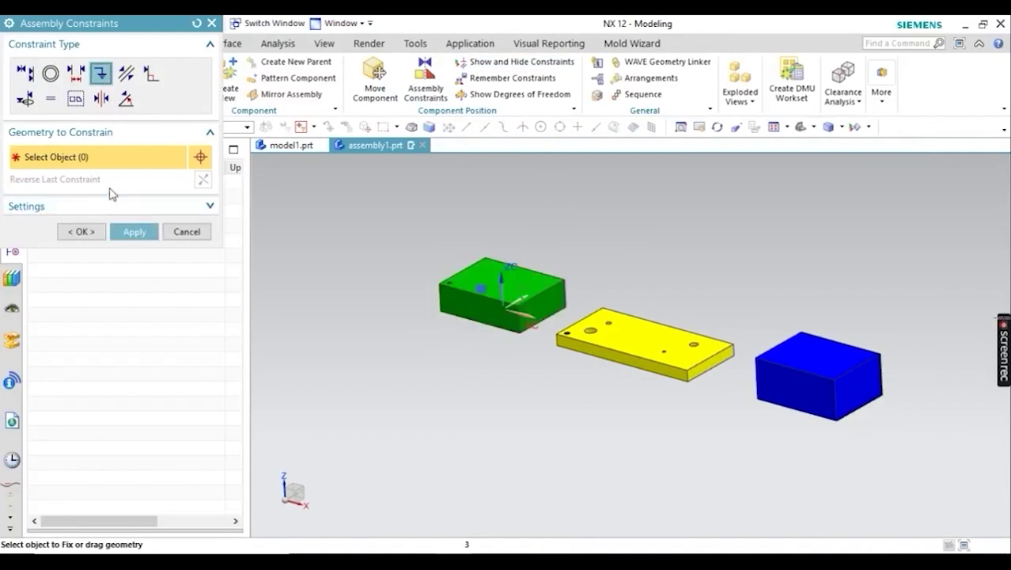
{"action": "left_click", "coordinate": [133, 231]}
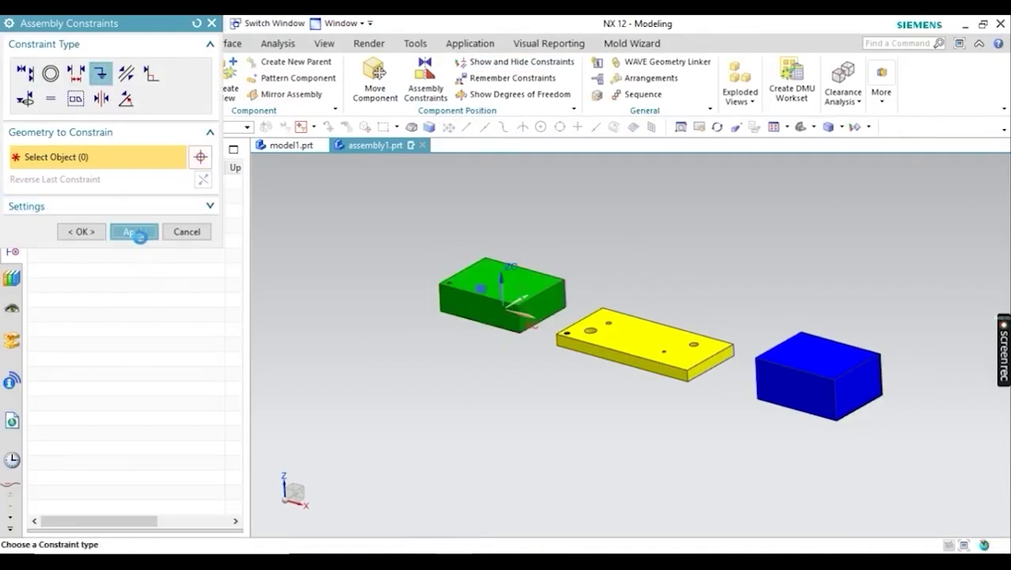
{"action": "left_click", "coordinate": [834, 368]}
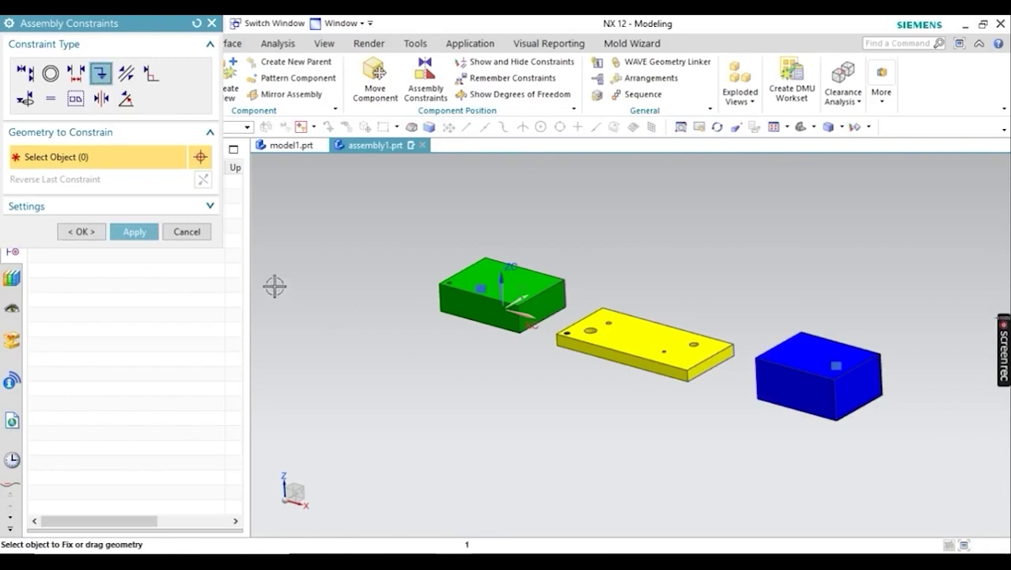
{"action": "left_click", "coordinate": [133, 231]}
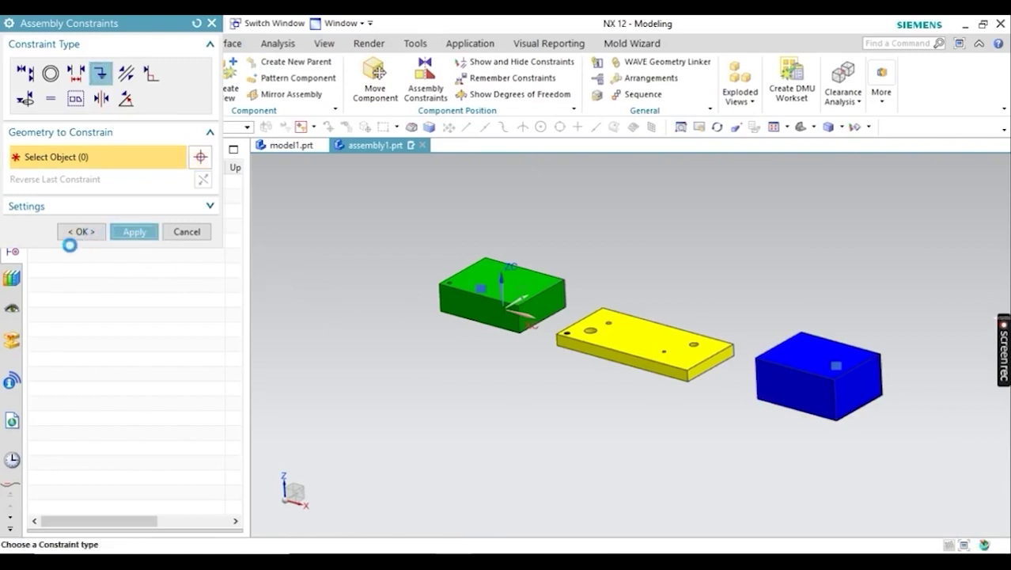
{"action": "left_click", "coordinate": [163, 232]}
{"action": "middle_click_drag", "start_coordinate": [598, 335], "coordinate": [558, 344]}
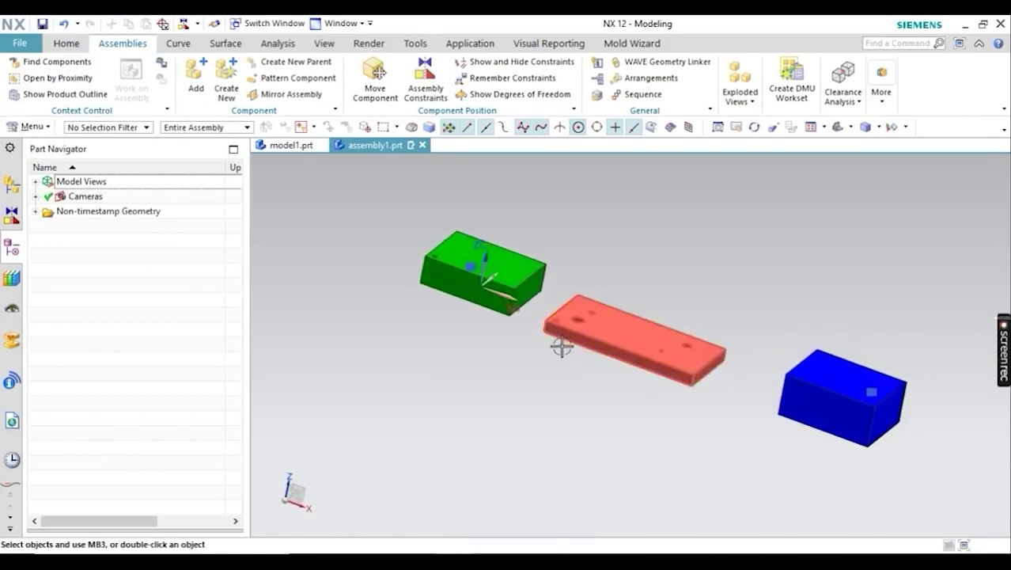
{"action": "scroll", "coordinate": [452, 261], "scroll_direction": "up", "scroll_amount": 10}
{"action": "scroll", "coordinate": [423, 287], "scroll_direction": "down", "scroll_amount": 10}
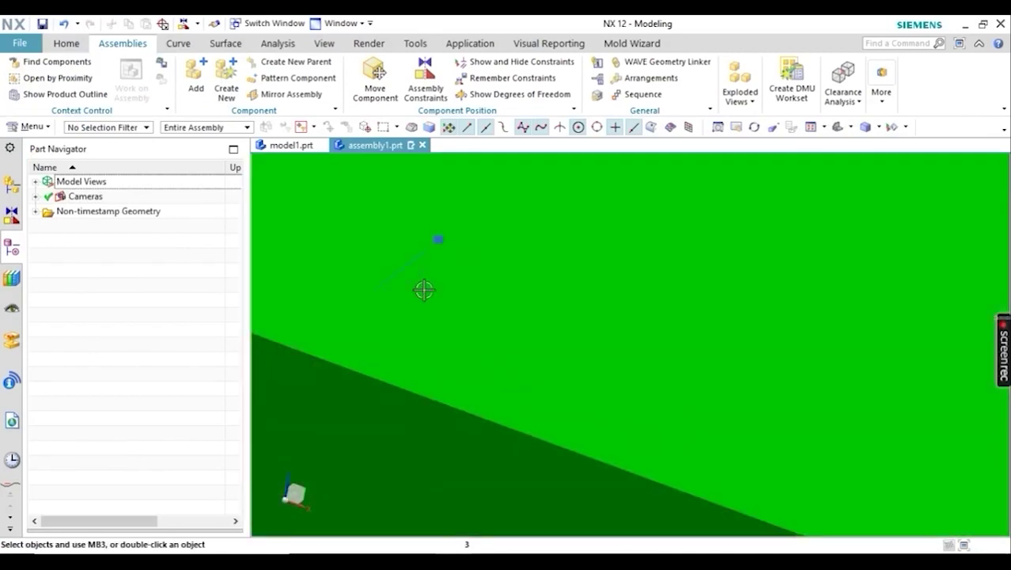
{"action": "middle_click_drag", "start_coordinate": [506, 293], "coordinate": [482, 277]}
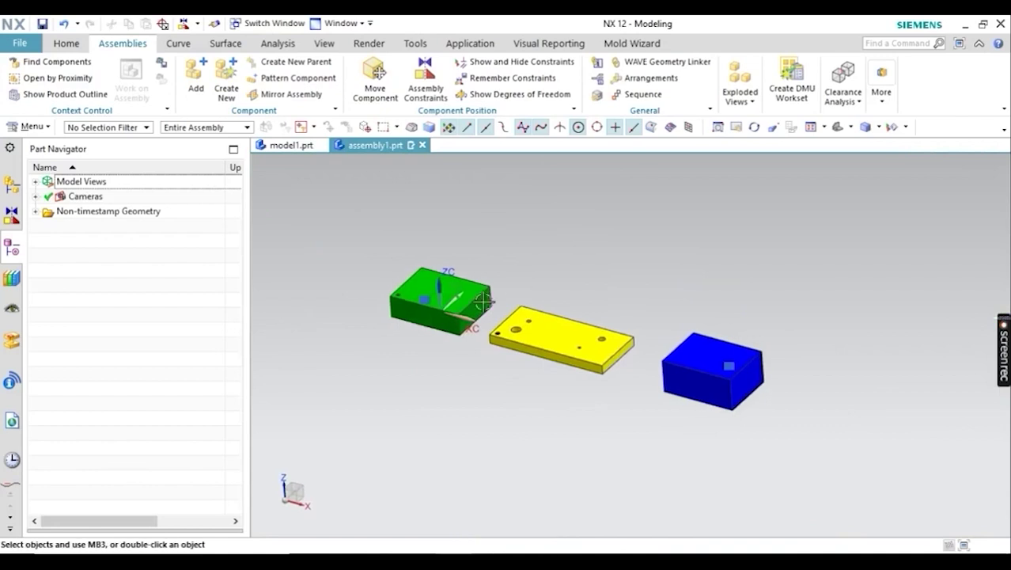
{"action": "left_click", "coordinate": [443, 304]}
{"action": "left_click", "coordinate": [570, 267]}
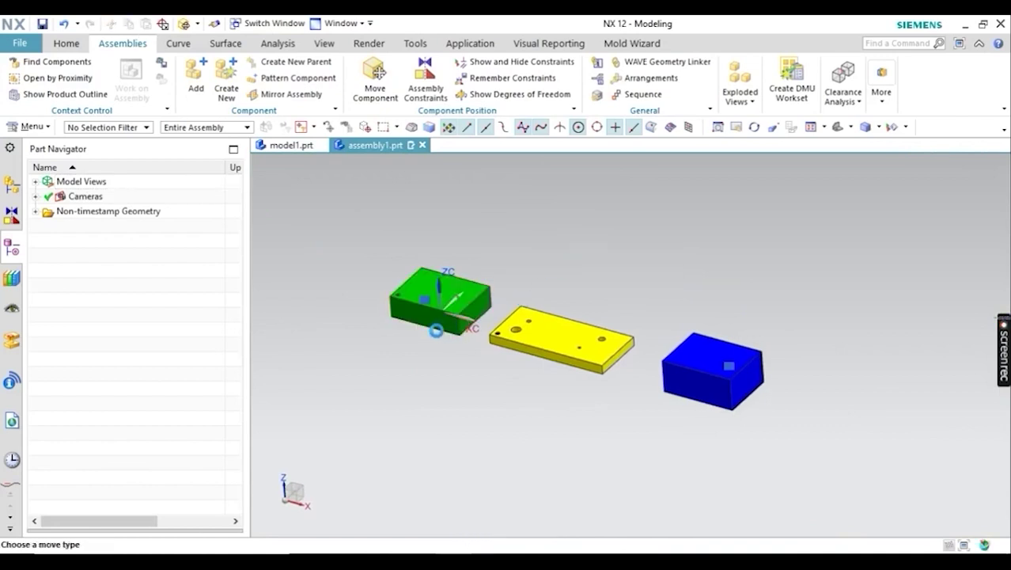
{"action": "left_click_drag", "start_coordinate": [433, 242], "coordinate": [438, 221]}
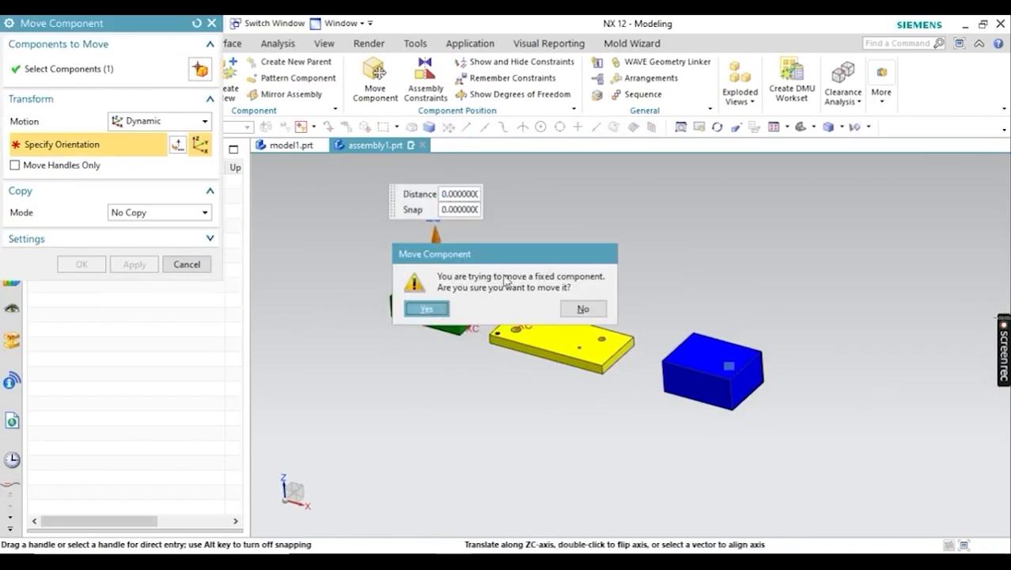
{"action": "left_click", "coordinate": [579, 310]}
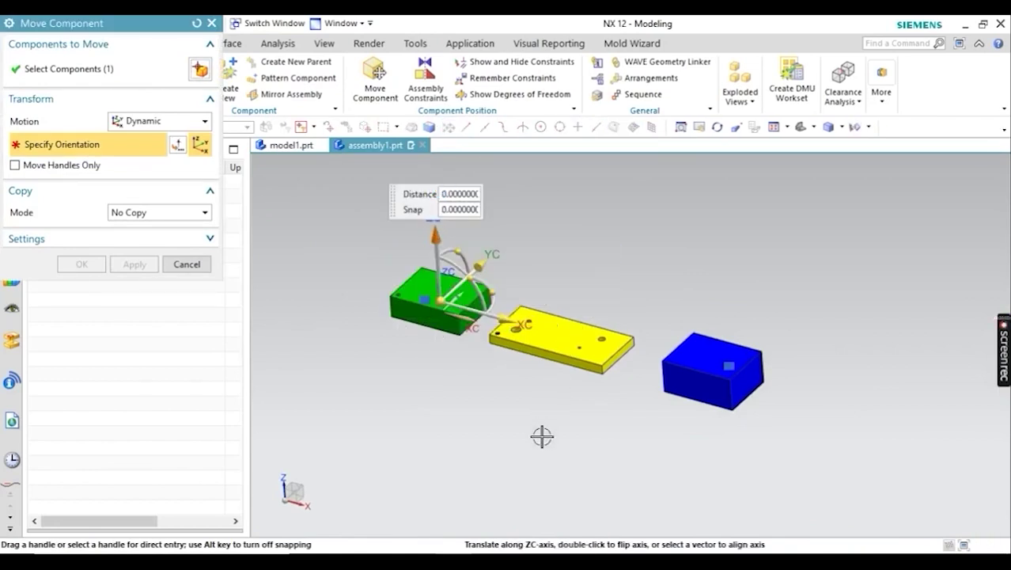
{"action": "left_click", "coordinate": [187, 264]}
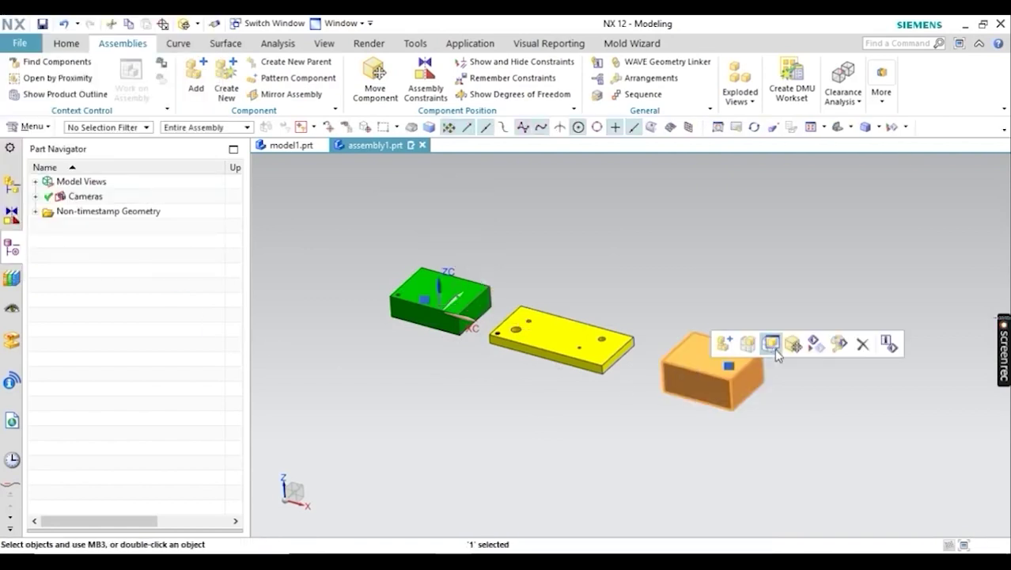
{"action": "left_click", "coordinate": [761, 425]}
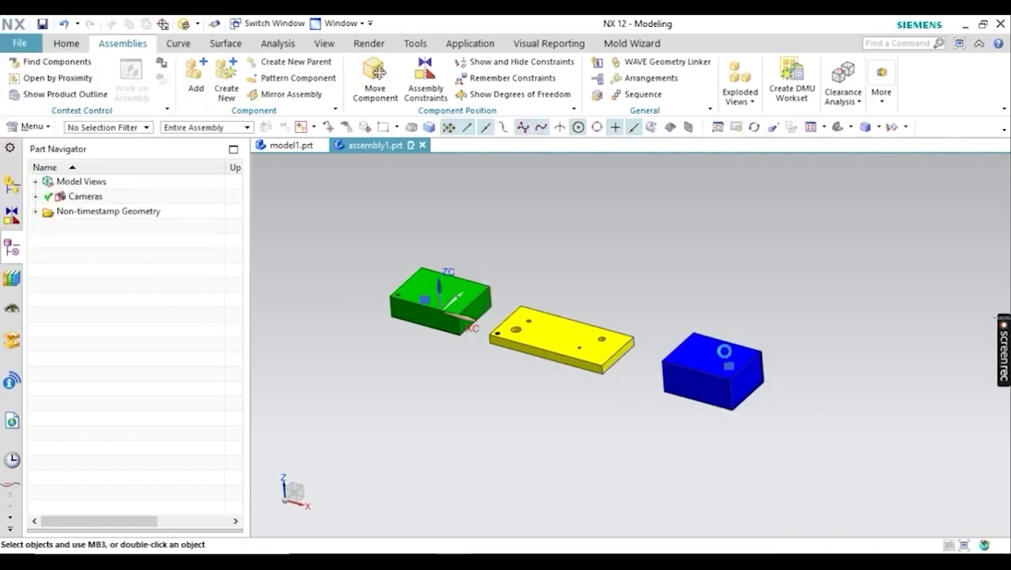
{"action": "left_click_drag", "start_coordinate": [714, 365], "coordinate": [700, 236]}
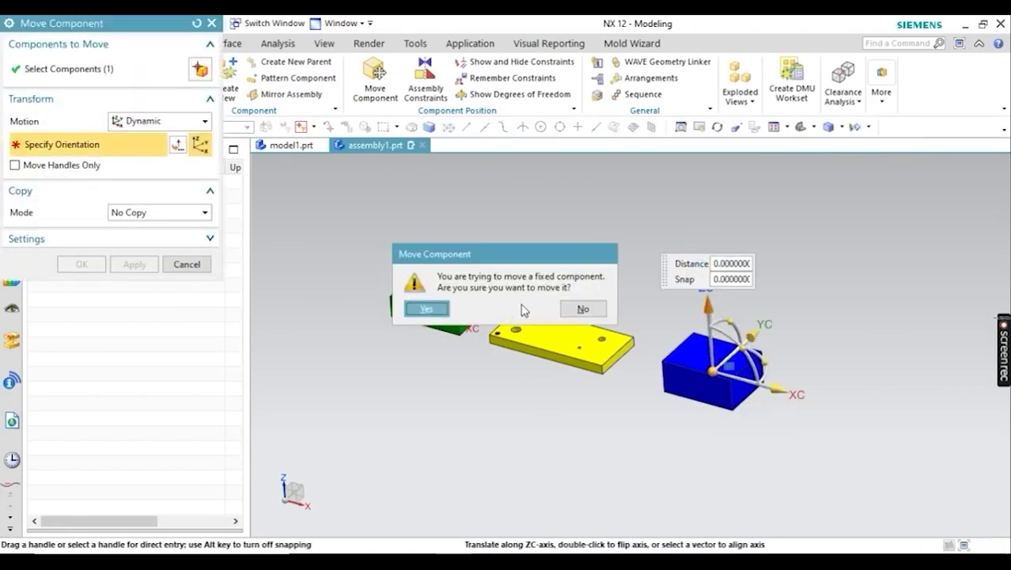
{"action": "left_click", "coordinate": [582, 310]}
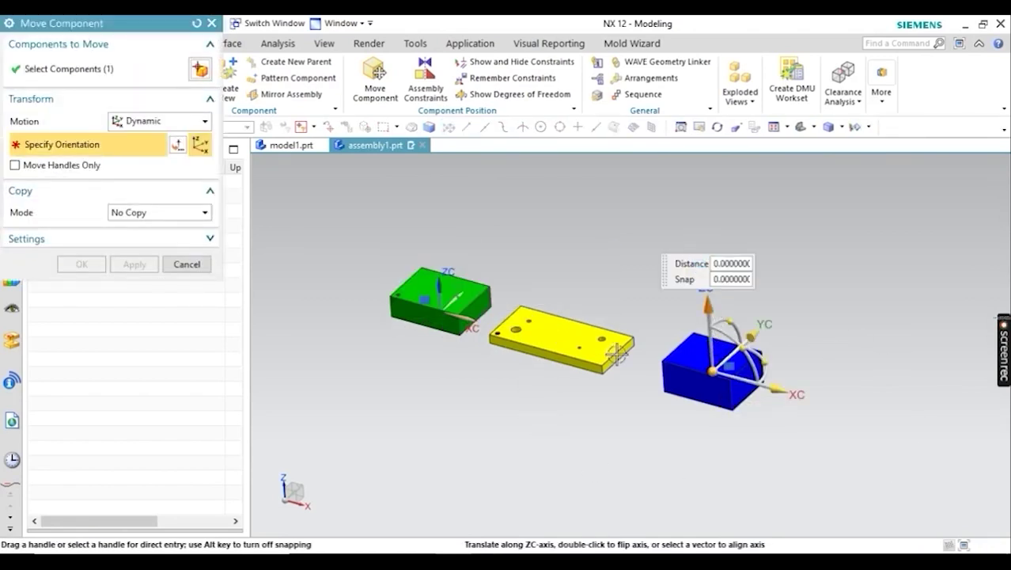
{"action": "left_click", "coordinate": [187, 264]}
{"action": "left_click", "coordinate": [543, 338]}
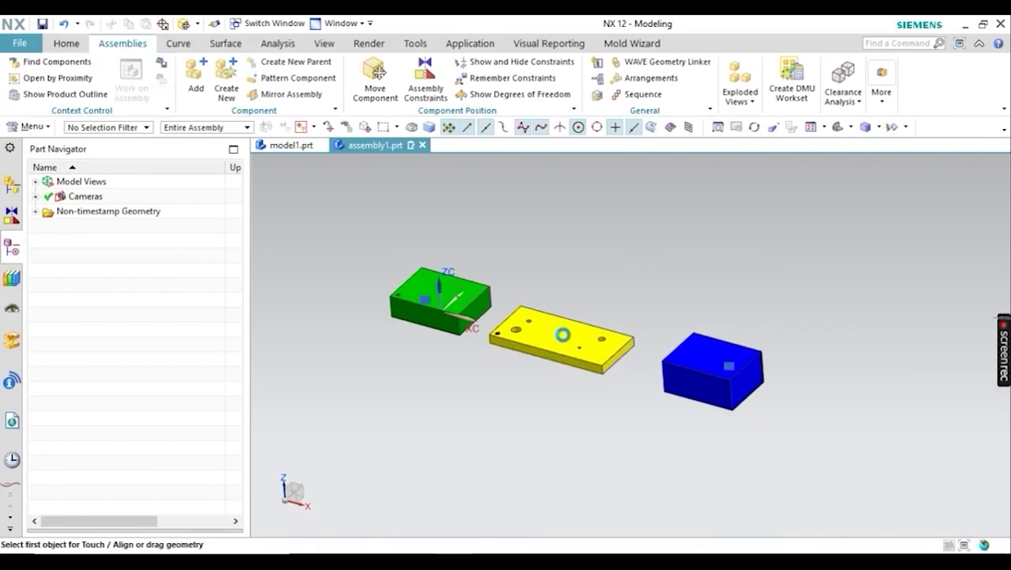
Raise the yellow plate by 10 along Z
{"action": "mouse_move", "coordinate": [552, 245]}
{"action": "left_mouse_down"}
{"action": "mouse_move", "coordinate": [552, 204]}
{"action": "mouse_move", "coordinate": [553, 234]}
{"action": "left_mouse_up"}
{"action": "left_click", "coordinate": [85, 264]}
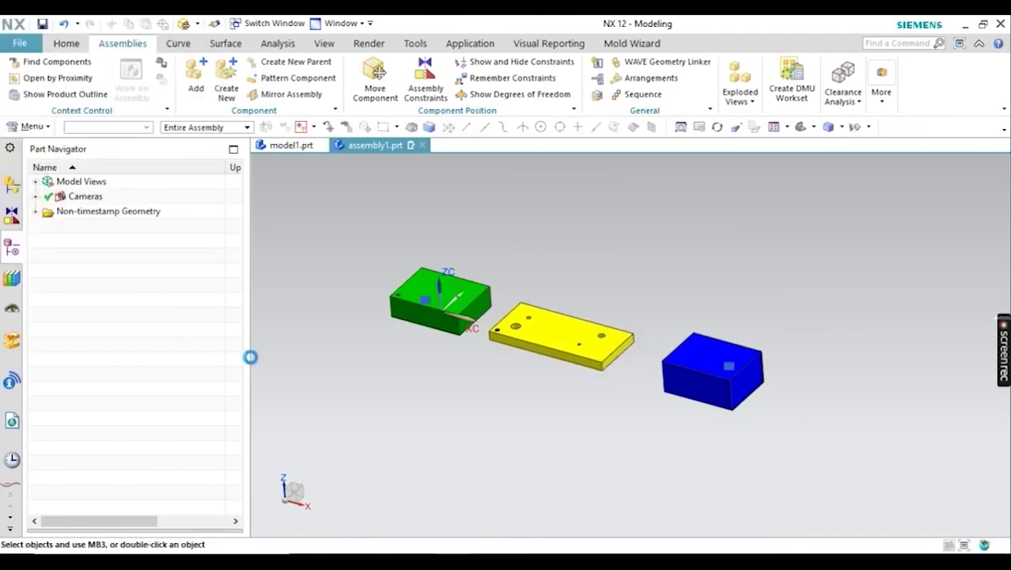
{"action": "middle_click_drag", "start_coordinate": [400, 244], "coordinate": [380, 237]}
{"action": "middle_click_drag", "start_coordinate": [571, 244], "coordinate": [542, 296]}
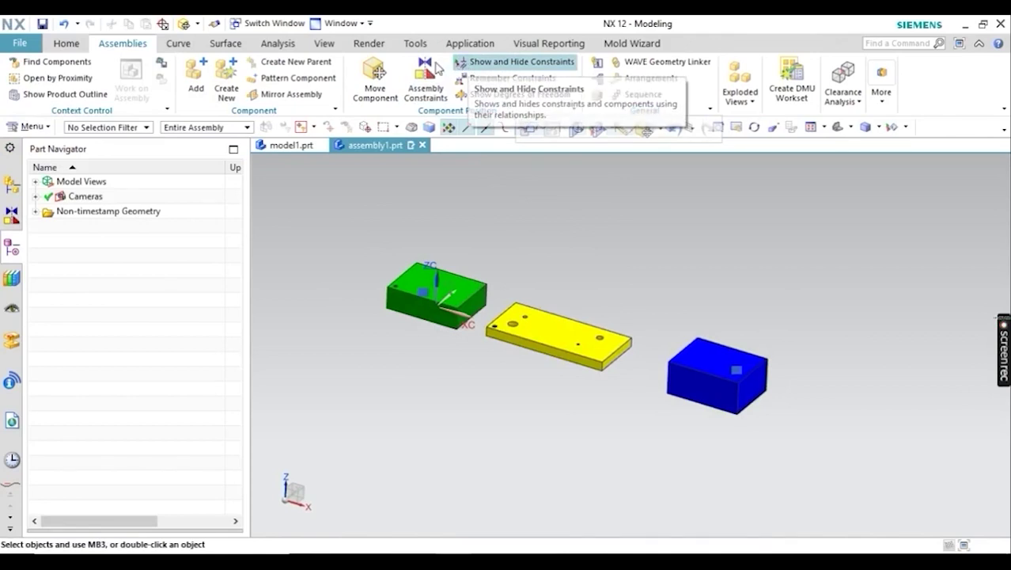
Touch-align the green block's end face with the yellow plate's end face
{"action": "left_click", "coordinate": [426, 85]}
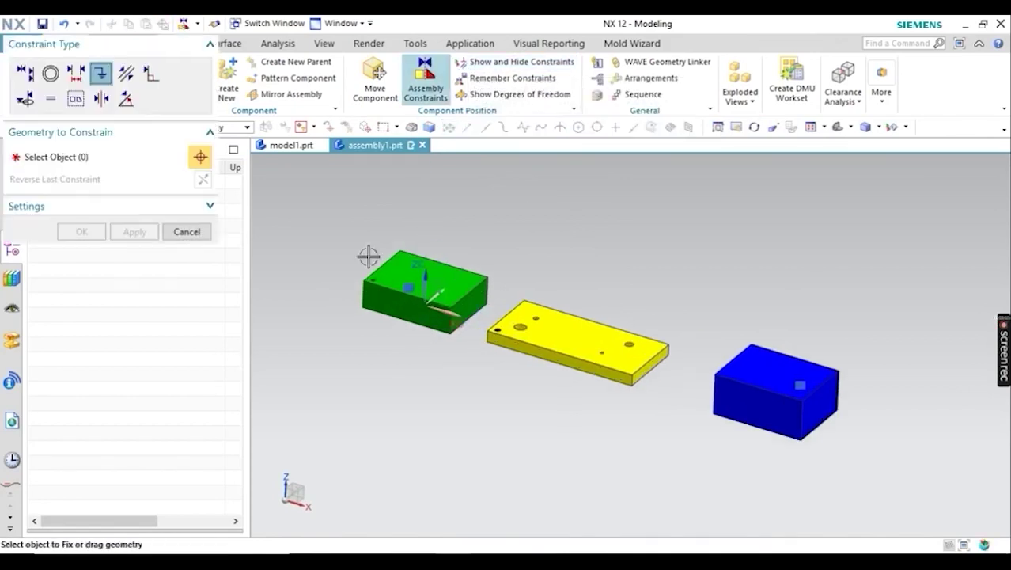
{"action": "left_click", "coordinate": [35, 77]}
{"action": "scroll", "coordinate": [549, 327], "scroll_direction": "up", "scroll_amount": 3}
{"action": "left_click", "coordinate": [357, 261]}
{"action": "scroll", "coordinate": [455, 287], "scroll_direction": "down", "scroll_amount": 2}
{"action": "middle_click_drag", "start_coordinate": [455, 287], "coordinate": [443, 320]}
{"action": "scroll", "coordinate": [444, 321], "scroll_direction": "up", "scroll_amount": 4}
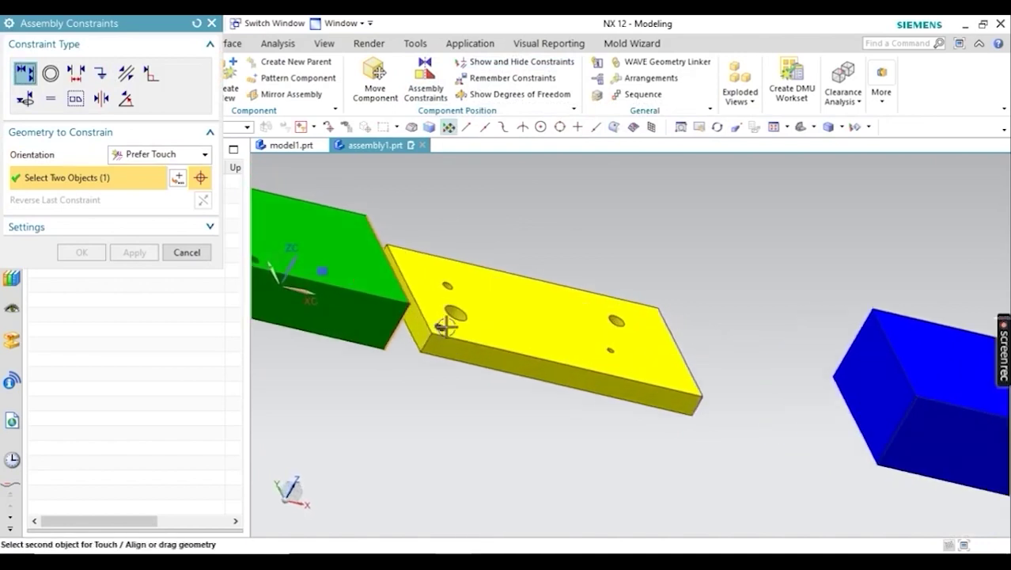
{"action": "left_click", "coordinate": [406, 334]}
{"action": "scroll", "coordinate": [605, 332], "scroll_direction": "down", "scroll_amount": 5}
{"action": "middle_click_drag", "start_coordinate": [573, 307], "coordinate": [513, 279]}
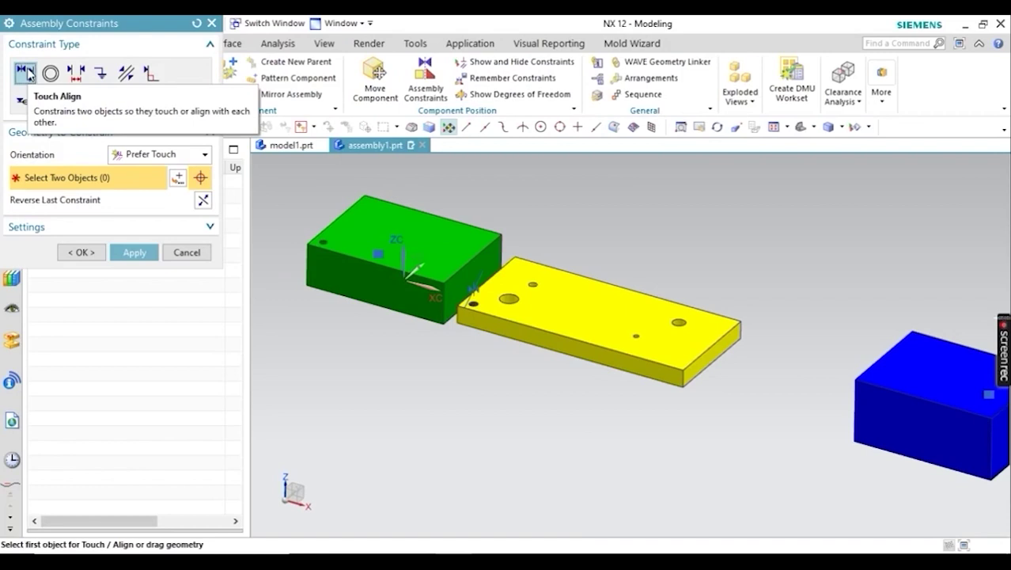
{"action": "left_click", "coordinate": [68, 252]}
{"action": "scroll", "coordinate": [436, 346], "scroll_direction": "down", "scroll_amount": 2}
Add a trial Touch Align between the plate's far end and the blue block's face
{"action": "left_click", "coordinate": [604, 343]}
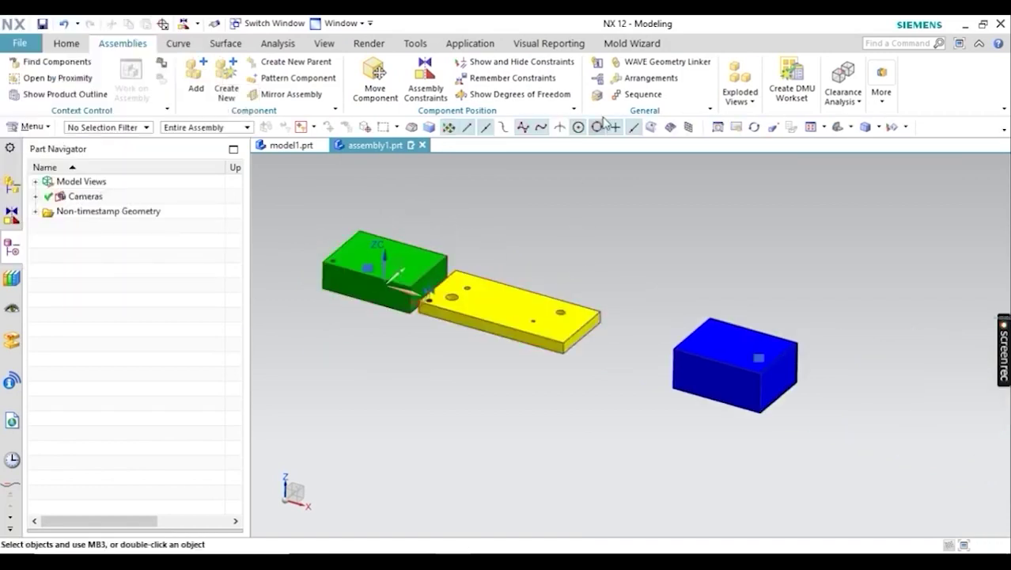
{"action": "left_click", "coordinate": [426, 79]}
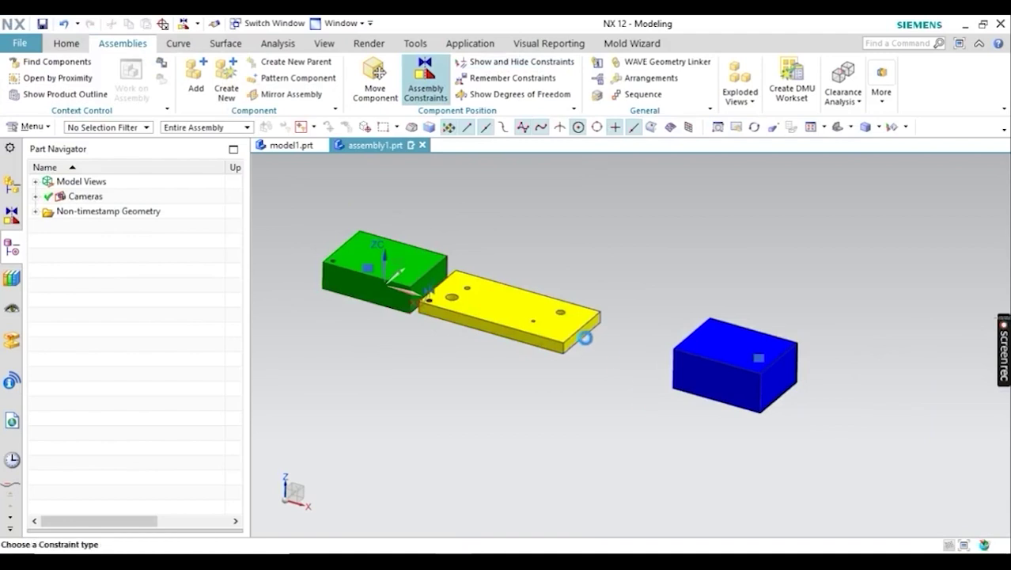
{"action": "scroll", "coordinate": [586, 338], "scroll_direction": "up", "scroll_amount": 4}
{"action": "left_click", "coordinate": [582, 336]}
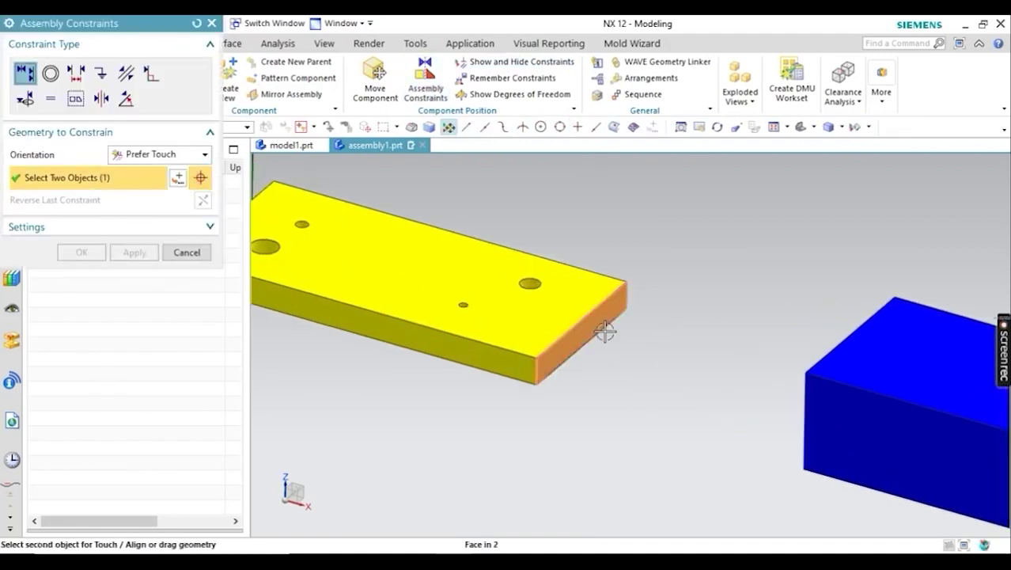
{"action": "scroll", "coordinate": [600, 354], "scroll_direction": "down", "scroll_amount": 3}
{"action": "middle_click_drag", "start_coordinate": [601, 354], "coordinate": [731, 357]}
{"action": "left_click", "coordinate": [729, 358]}
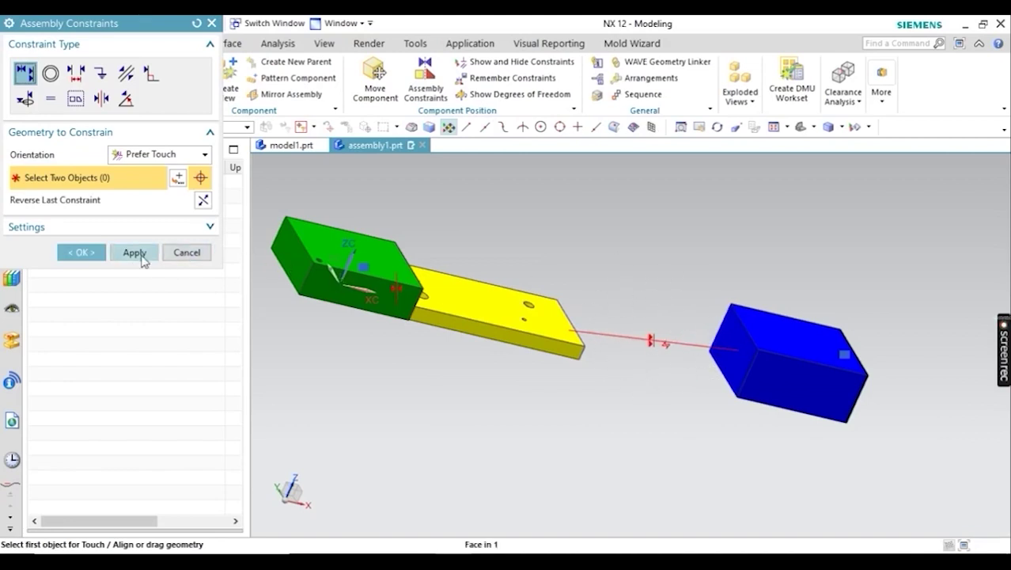
{"action": "left_click", "coordinate": [81, 252]}
Delete the plate-to-blue-block Touch constraint
{"action": "left_click", "coordinate": [654, 341]}
{"action": "right_click", "coordinate": [654, 341]}
{"action": "left_click", "coordinate": [677, 459]}
{"action": "middle_click_drag", "start_coordinate": [606, 269], "coordinate": [563, 280]}
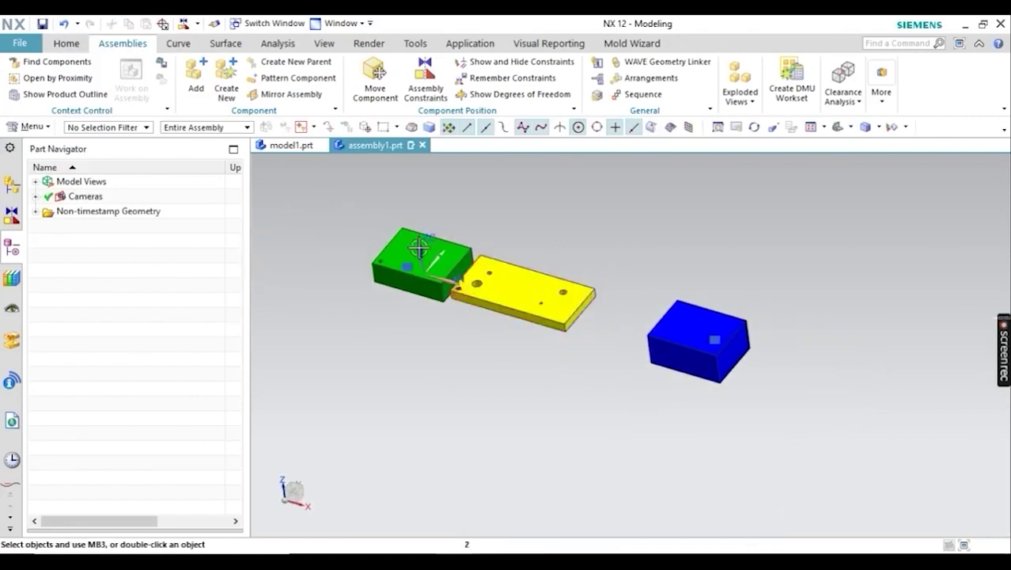
{"action": "middle_click_drag", "start_coordinate": [366, 249], "coordinate": [391, 292]}
Hide the green block
{"action": "left_click", "coordinate": [391, 293]}
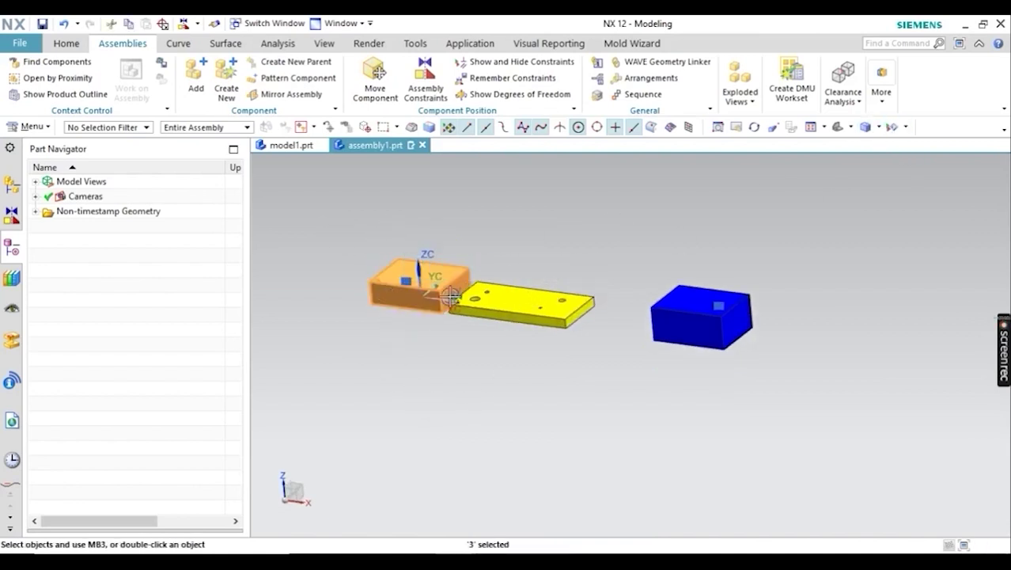
{"action": "right_click", "coordinate": [395, 286]}
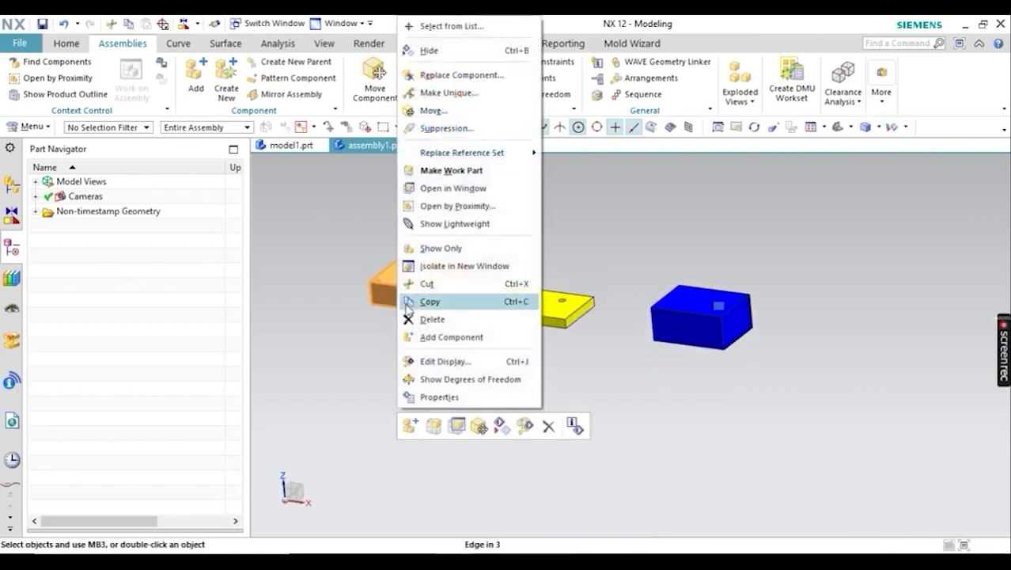
{"action": "left_click", "coordinate": [438, 55]}
{"action": "mouse_move", "coordinate": [440, 233]}
{"action": "middle_mouse_down"}
{"action": "mouse_move", "coordinate": [454, 227]}
{"action": "mouse_move", "coordinate": [437, 227]}
{"action": "middle_mouse_up"}
Start a Touch Align from the plate's end to the blue block's left face, then cancel and discard it
{"action": "left_click", "coordinate": [426, 79]}
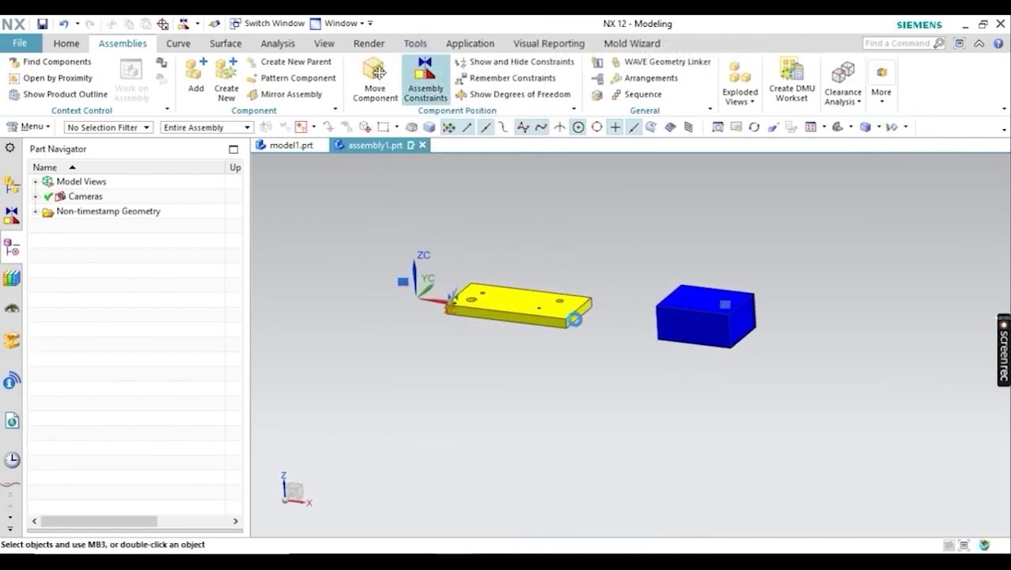
{"action": "scroll", "coordinate": [578, 321], "scroll_direction": "up", "scroll_amount": 4}
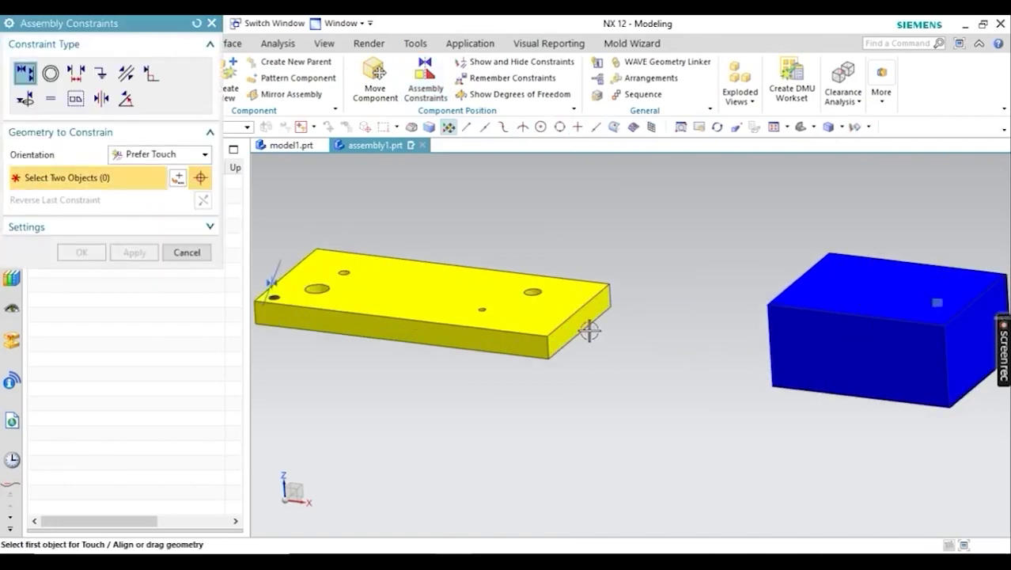
{"action": "left_click", "coordinate": [579, 321]}
{"action": "scroll", "coordinate": [554, 309], "scroll_direction": "down", "scroll_amount": 2}
{"action": "middle_click_drag", "start_coordinate": [542, 300], "coordinate": [699, 311]}
{"action": "left_click", "coordinate": [717, 321]}
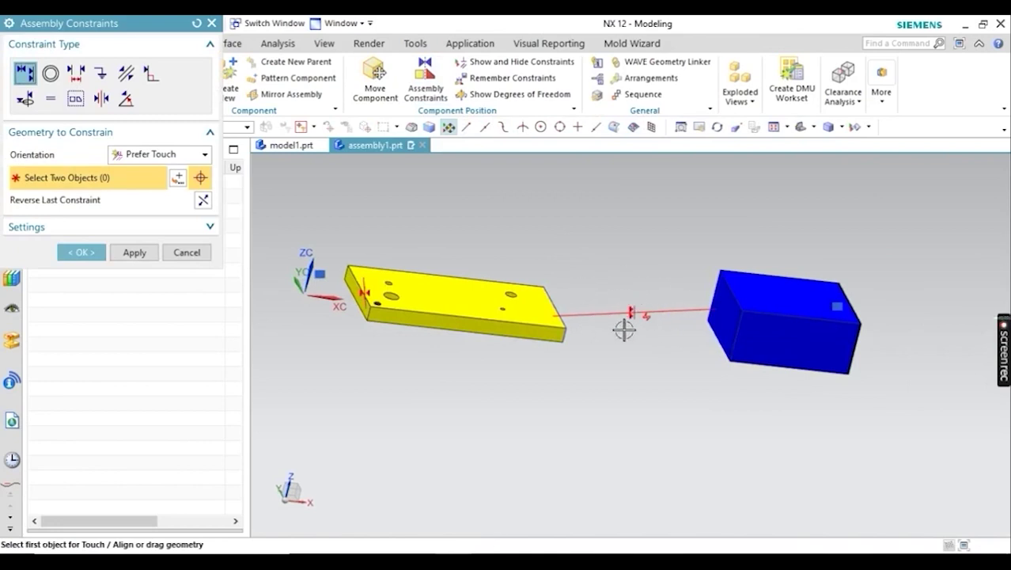
{"action": "left_click", "coordinate": [193, 251]}
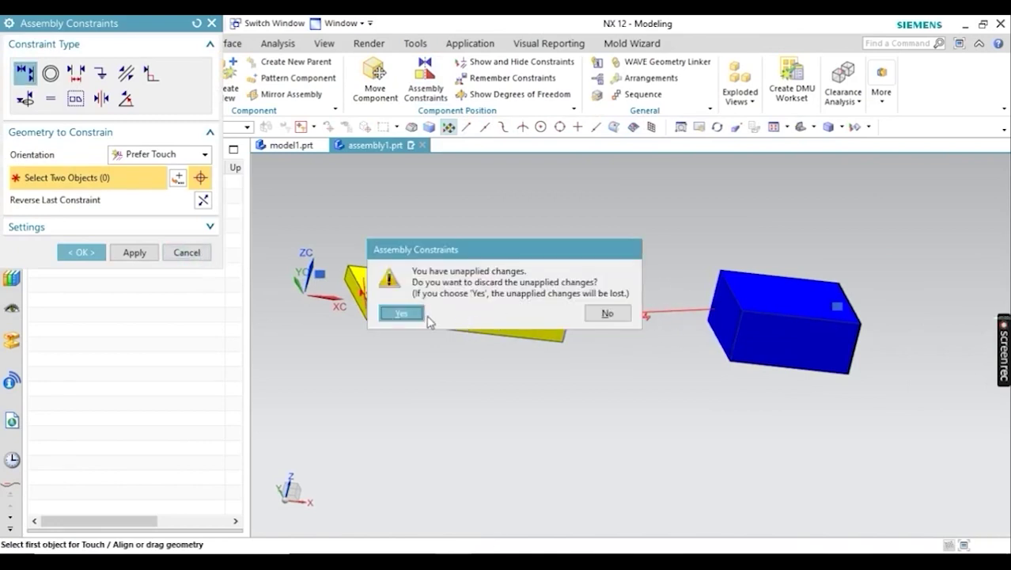
{"action": "left_click", "coordinate": [422, 314]}
{"action": "scroll", "coordinate": [610, 288], "scroll_direction": "down", "scroll_amount": 3}
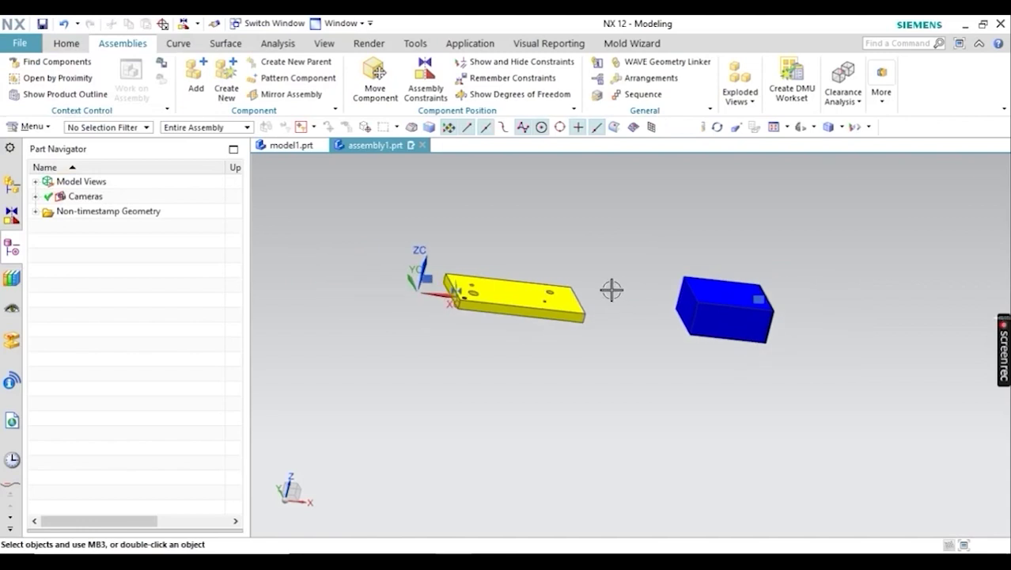
Make component 3 (the green block) visible again in the Assembly Navigator
{"action": "left_click", "coordinate": [11, 186]}
{"action": "left_click", "coordinate": [62, 225]}
{"action": "middle_click_drag", "start_coordinate": [350, 300], "coordinate": [577, 267]}
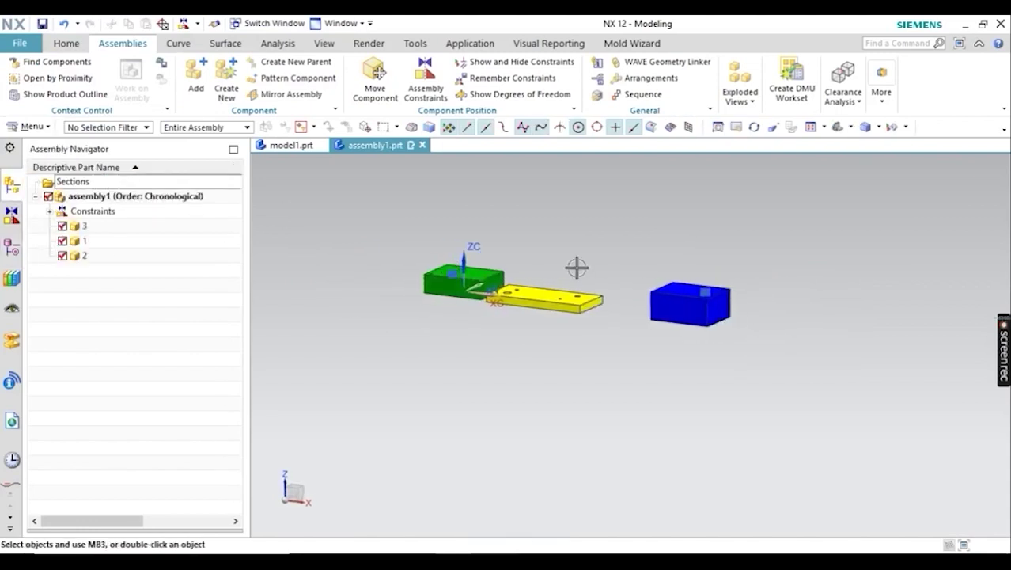
{"action": "right_click", "coordinate": [439, 281]}
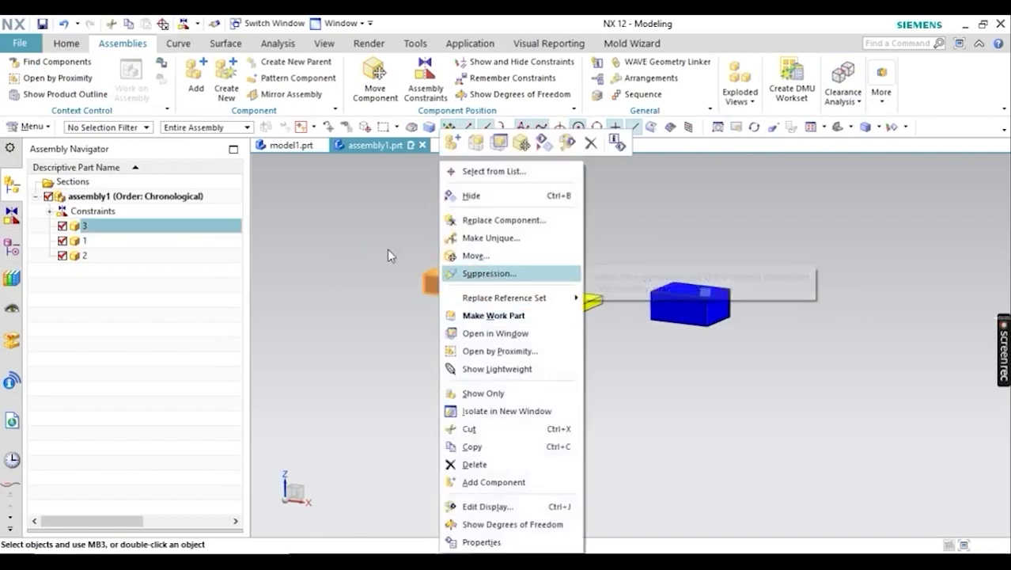
{"action": "key", "text": "Escape"}
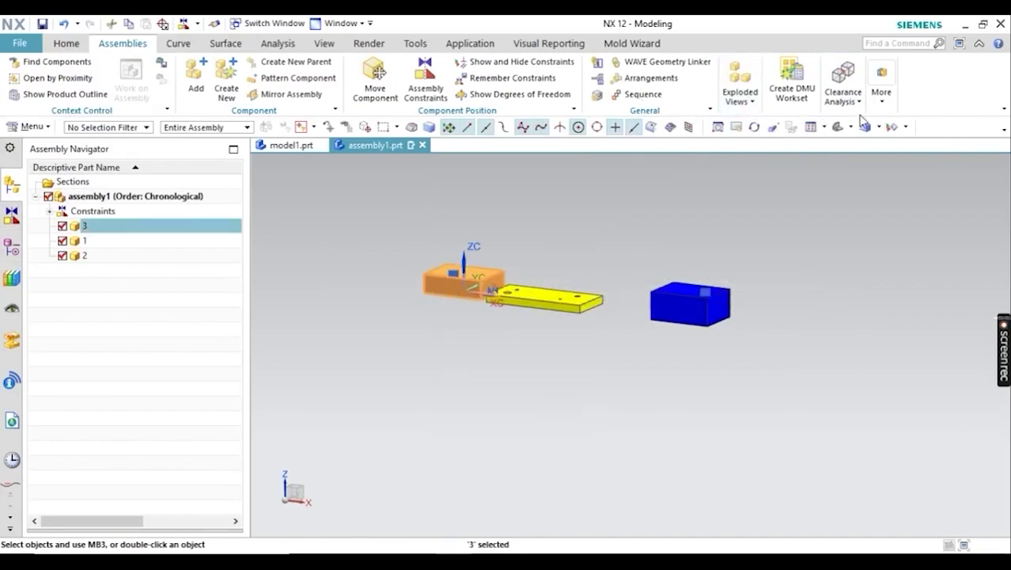
Suppress component 3 with More > Suppress Component
{"action": "left_click", "coordinate": [882, 96]}
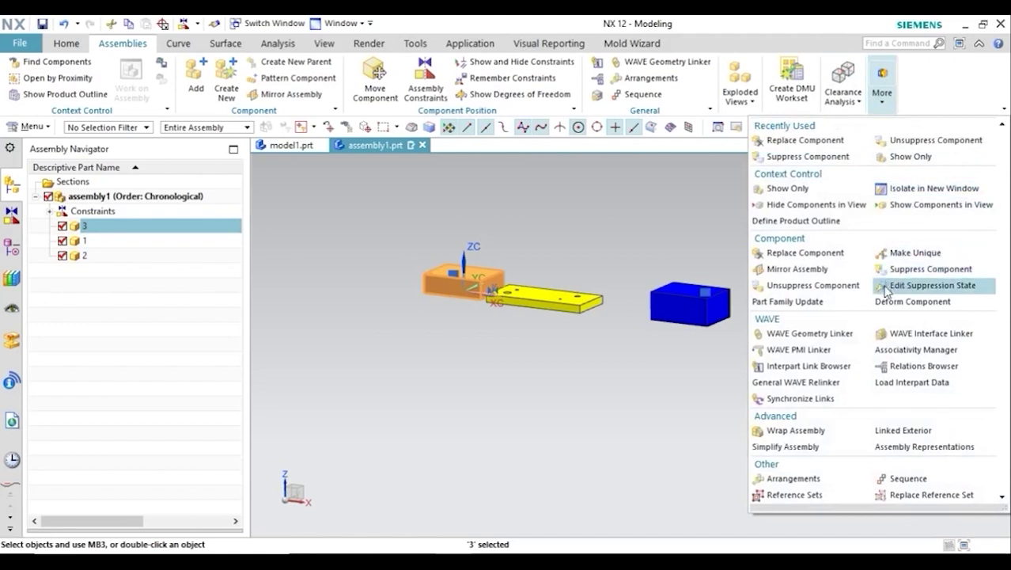
{"action": "left_click", "coordinate": [903, 271]}
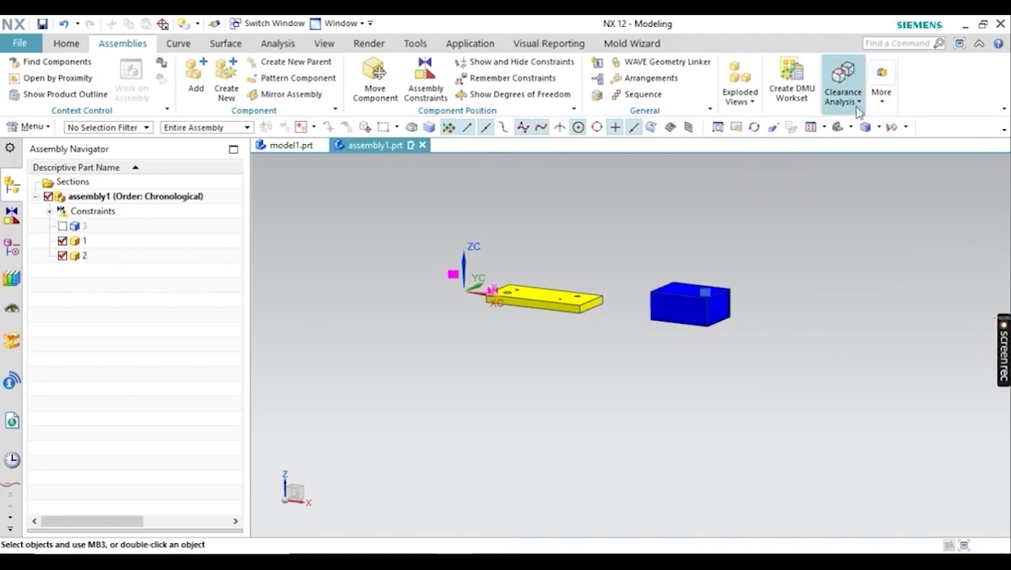
{"action": "middle_click_drag", "start_coordinate": [661, 214], "coordinate": [344, 168]}
Touch-align the yellow plate's end face to the blue block's left face
{"action": "left_click", "coordinate": [420, 93]}
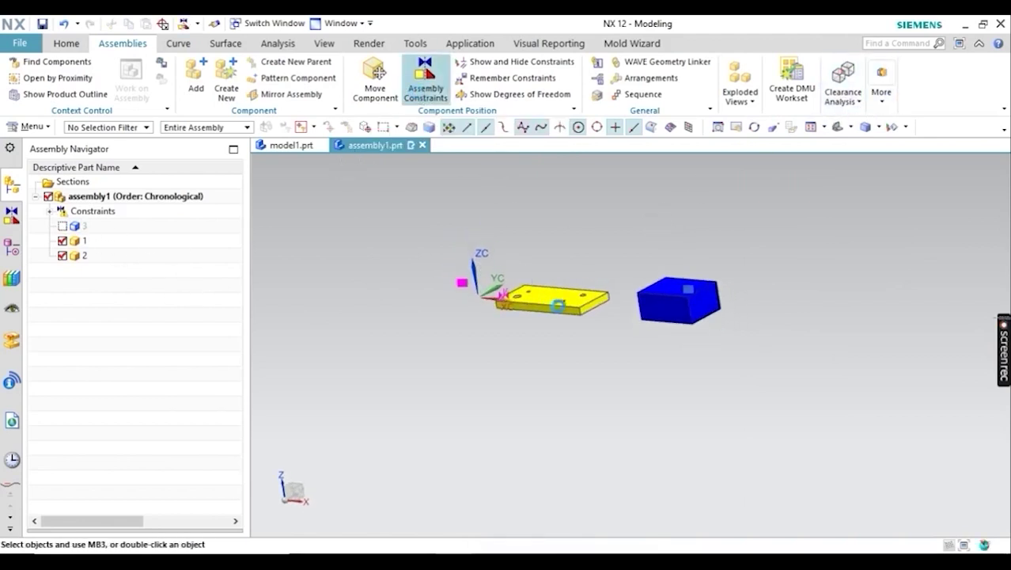
{"action": "scroll", "coordinate": [602, 297], "scroll_direction": "up", "scroll_amount": 4}
{"action": "left_click", "coordinate": [600, 292]}
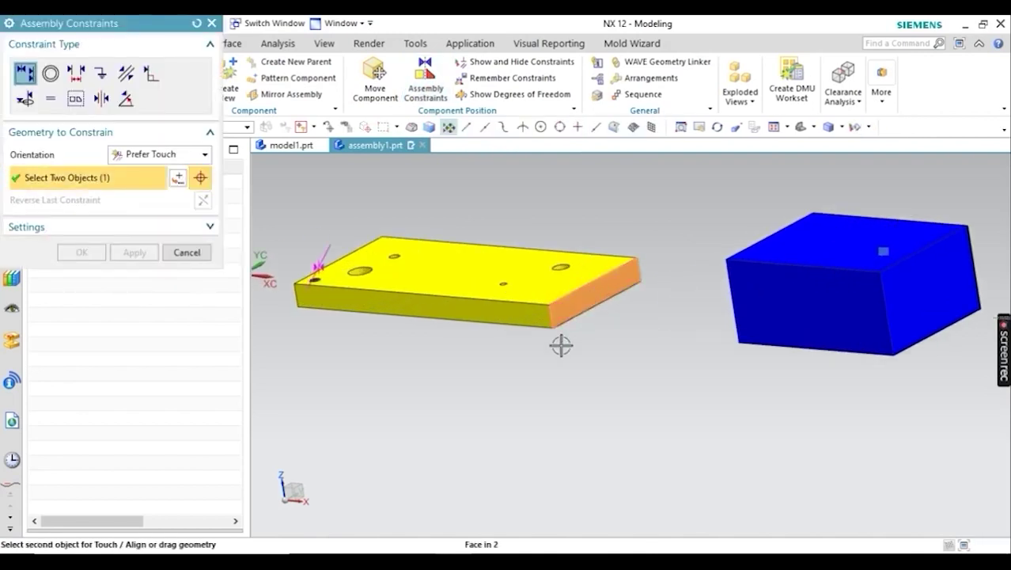
{"action": "scroll", "coordinate": [594, 339], "scroll_direction": "down", "scroll_amount": 4}
{"action": "middle_click_drag", "start_coordinate": [596, 339], "coordinate": [659, 337]}
{"action": "left_click", "coordinate": [666, 329]}
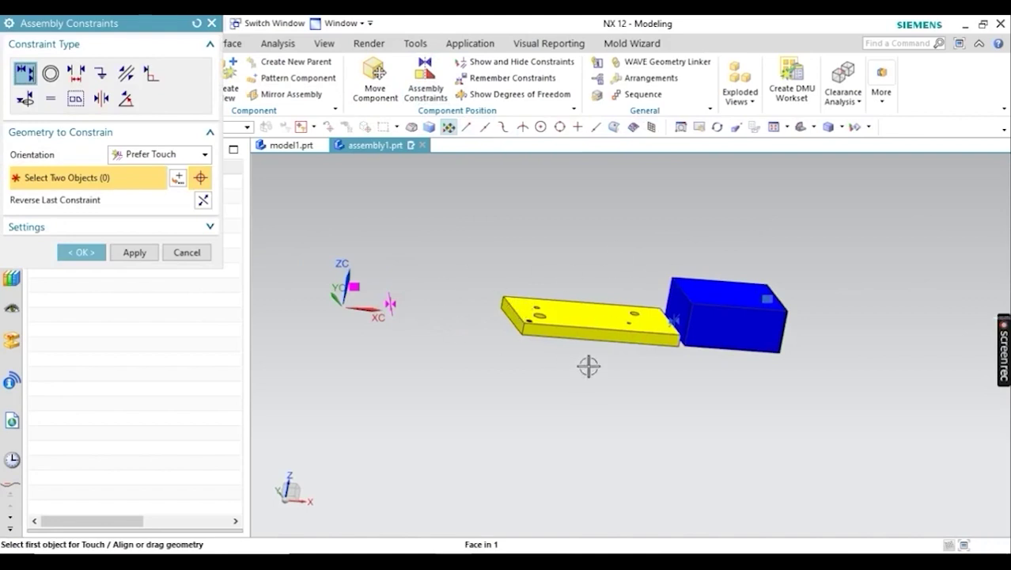
{"action": "middle_click", "coordinate": [599, 293]}
{"action": "scroll", "coordinate": [665, 325], "scroll_direction": "up", "scroll_amount": 4}
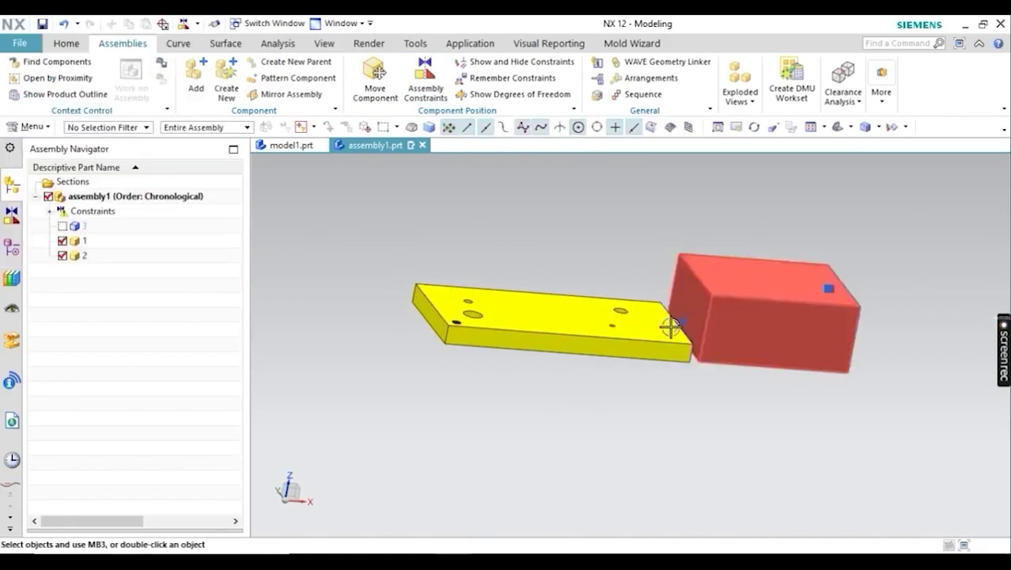
{"action": "middle_click_drag", "start_coordinate": [696, 350], "coordinate": [611, 326]}
{"action": "scroll", "coordinate": [611, 327], "scroll_direction": "down", "scroll_amount": 4}
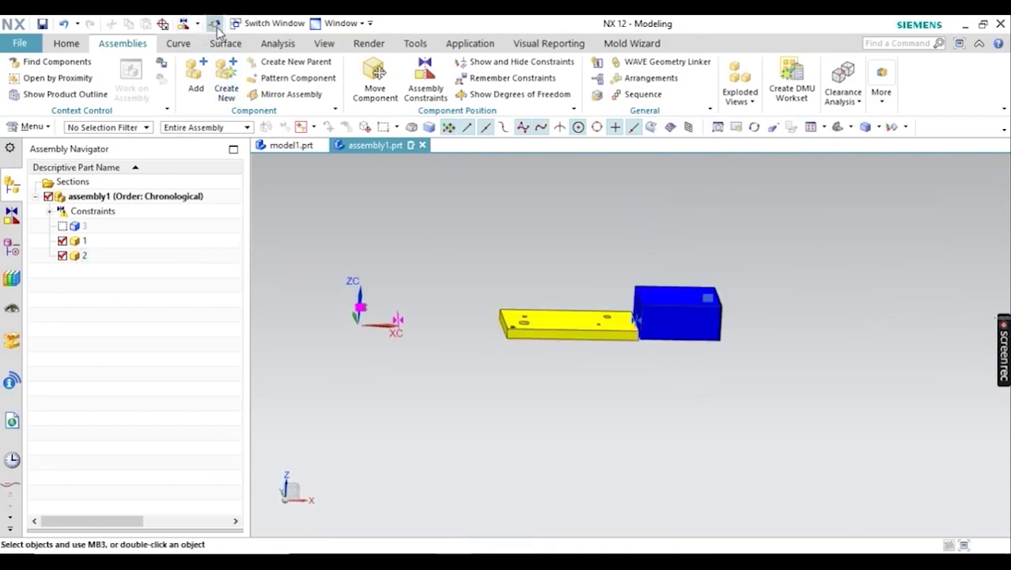
Undo back to all three blocks and suppress the green block again
{"action": "key", "text": "ctrl+z"}
{"action": "key", "text": "ctrl+z"}
{"action": "middle_click_drag", "start_coordinate": [538, 287], "coordinate": [422, 256]}
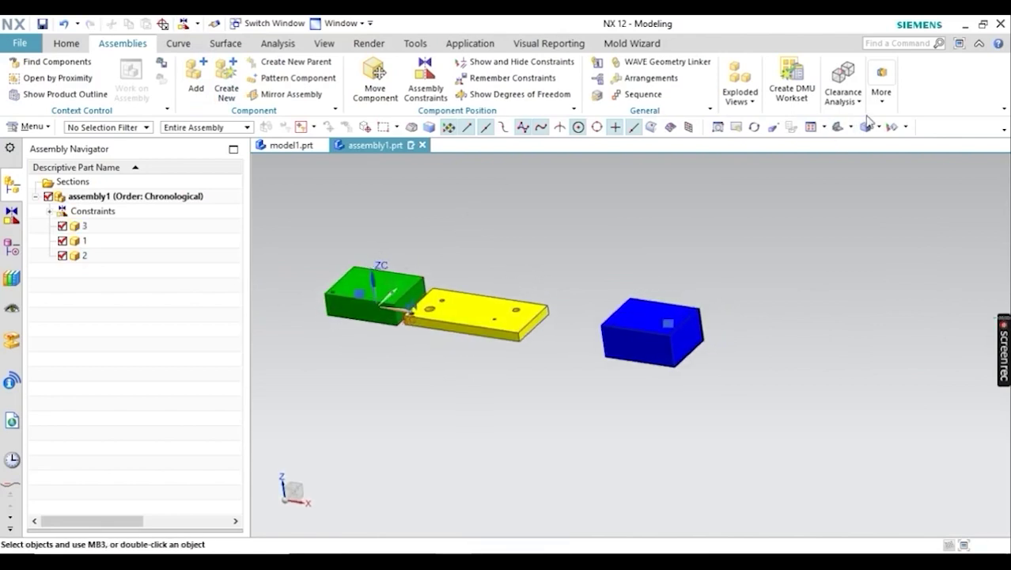
{"action": "left_click", "coordinate": [882, 83]}
{"action": "left_click", "coordinate": [907, 271]}
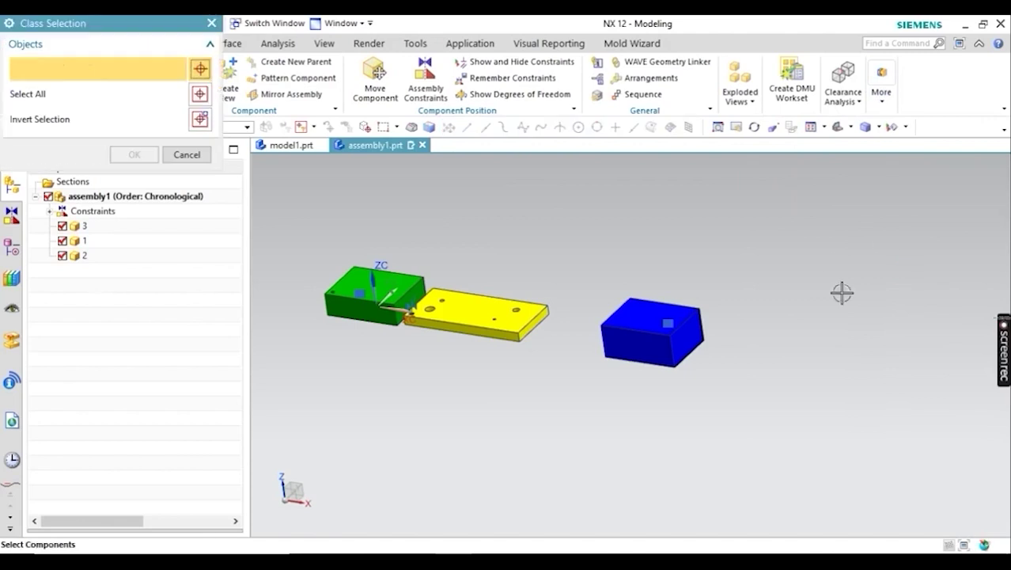
{"action": "left_click", "coordinate": [374, 283]}
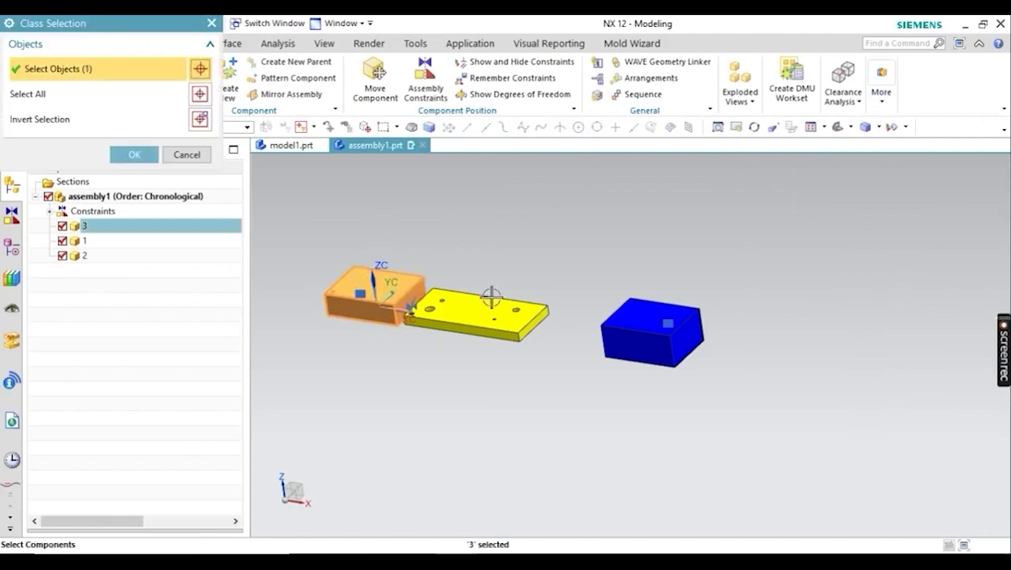
{"action": "left_click", "coordinate": [119, 155]}
Add a Touch constraint between the plate's end face and the blue box's face
{"action": "left_click", "coordinate": [416, 75]}
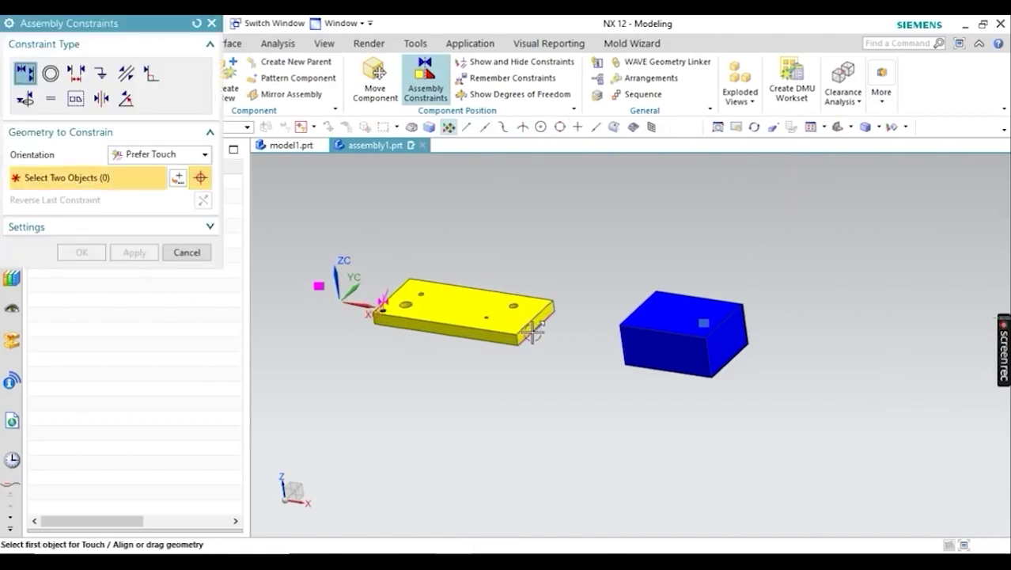
{"action": "left_click", "coordinate": [535, 324]}
{"action": "middle_click_drag", "start_coordinate": [588, 295], "coordinate": [644, 317]}
{"action": "left_click", "coordinate": [644, 317]}
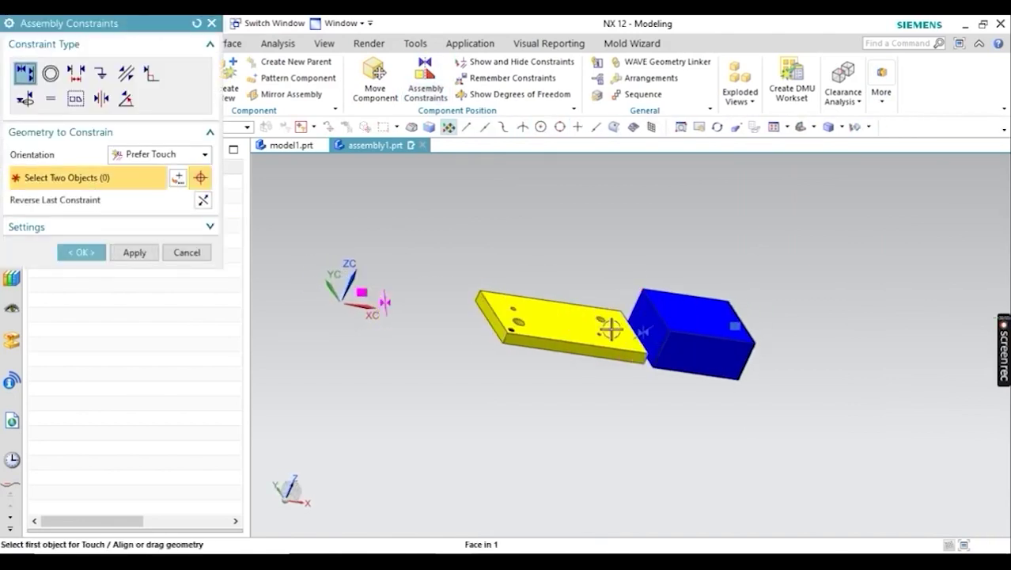
{"action": "left_click", "coordinate": [82, 252]}
{"action": "scroll", "coordinate": [642, 346], "scroll_direction": "up", "scroll_amount": 3}
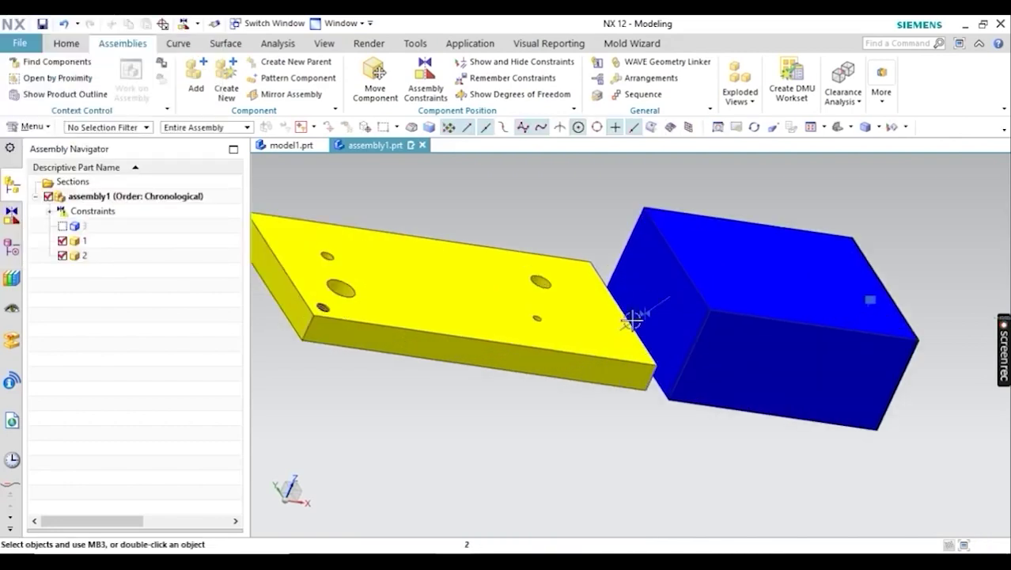
{"action": "scroll", "coordinate": [633, 320], "scroll_direction": "down", "scroll_amount": 5}
{"action": "middle_click_drag", "start_coordinate": [633, 320], "coordinate": [614, 286]}
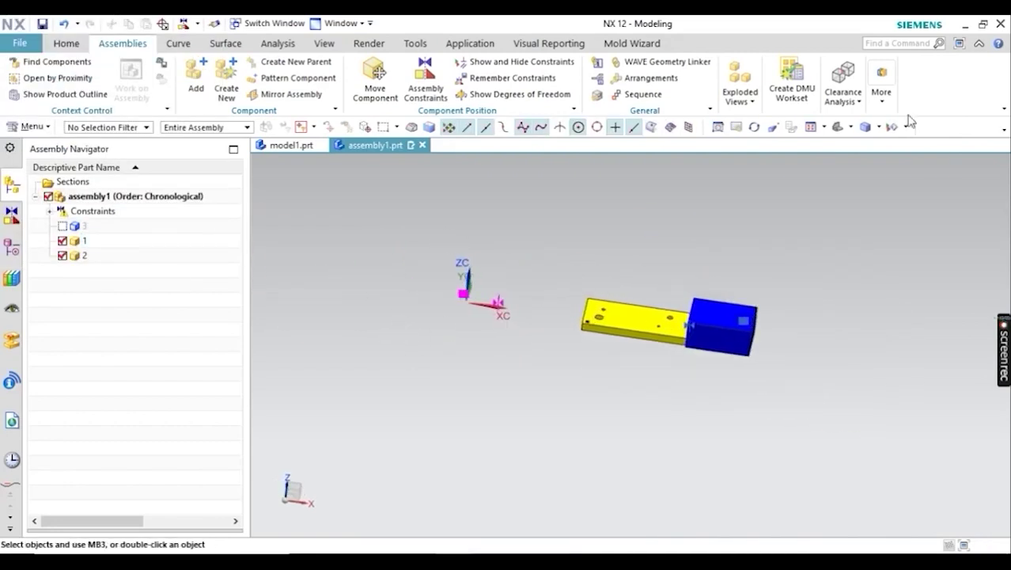
Unsuppress component 3 via More > Unsuppress Component
{"action": "left_click", "coordinate": [882, 89]}
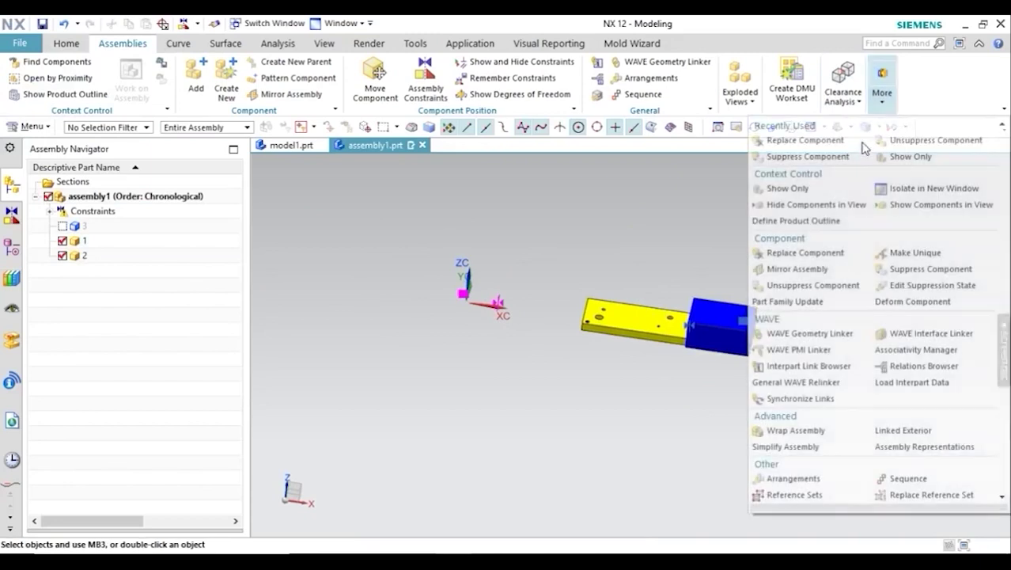
{"action": "left_click", "coordinate": [774, 287]}
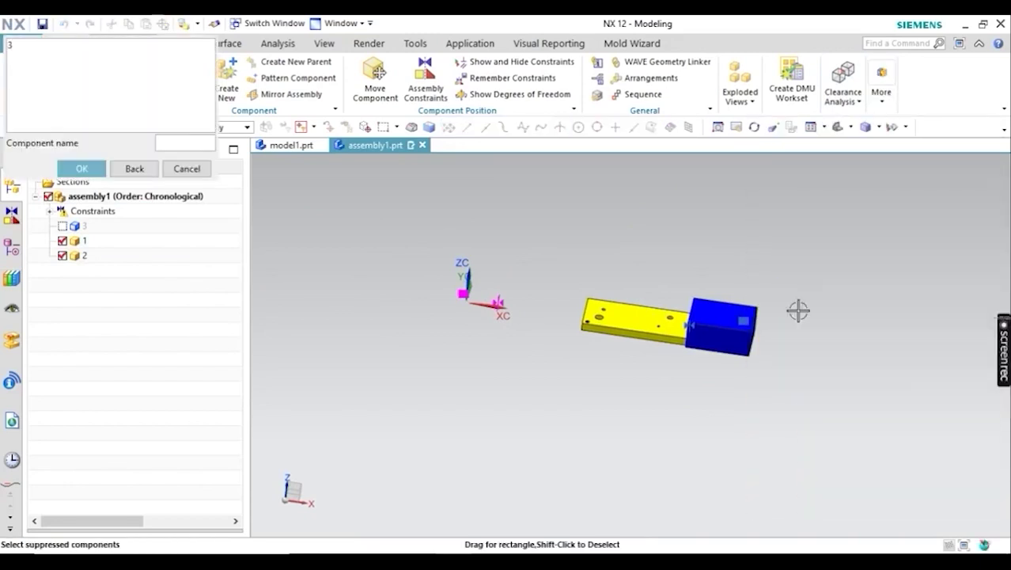
{"action": "left_click", "coordinate": [17, 47]}
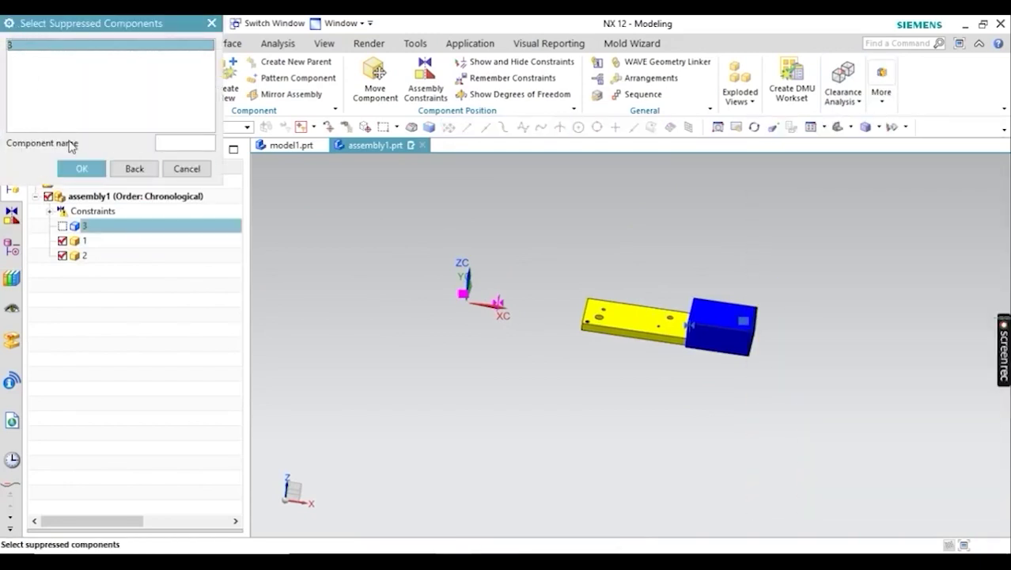
{"action": "left_click", "coordinate": [79, 167]}
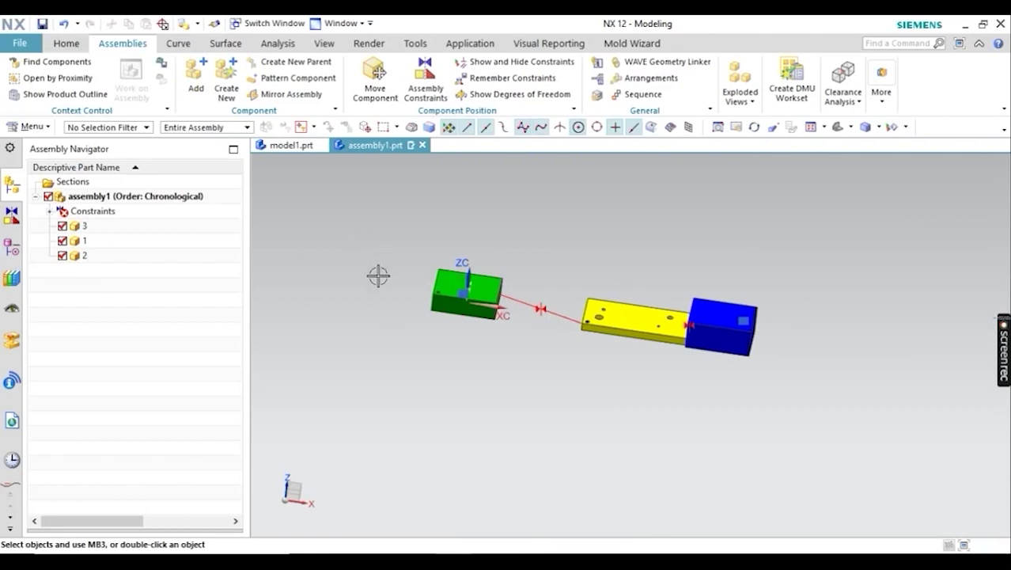
Delete the Touch constraint between components 3 and 2
{"action": "left_click", "coordinate": [542, 308]}
{"action": "key", "text": "Delete"}
{"action": "middle_click_drag", "start_coordinate": [539, 301], "coordinate": [619, 365]}
{"action": "scroll", "coordinate": [528, 293], "scroll_direction": "up", "scroll_amount": 3}
{"action": "scroll", "coordinate": [542, 323], "scroll_direction": "down", "scroll_amount": 4}
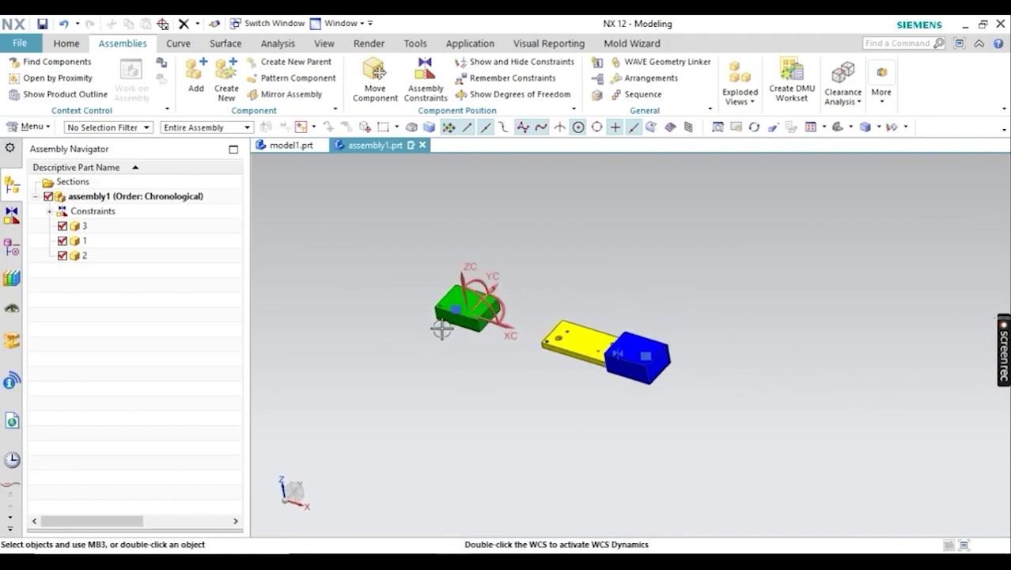
Check the green and blue blocks by selecting each, then open the File menu's application list
{"action": "mouse_move", "coordinate": [982, 392]}
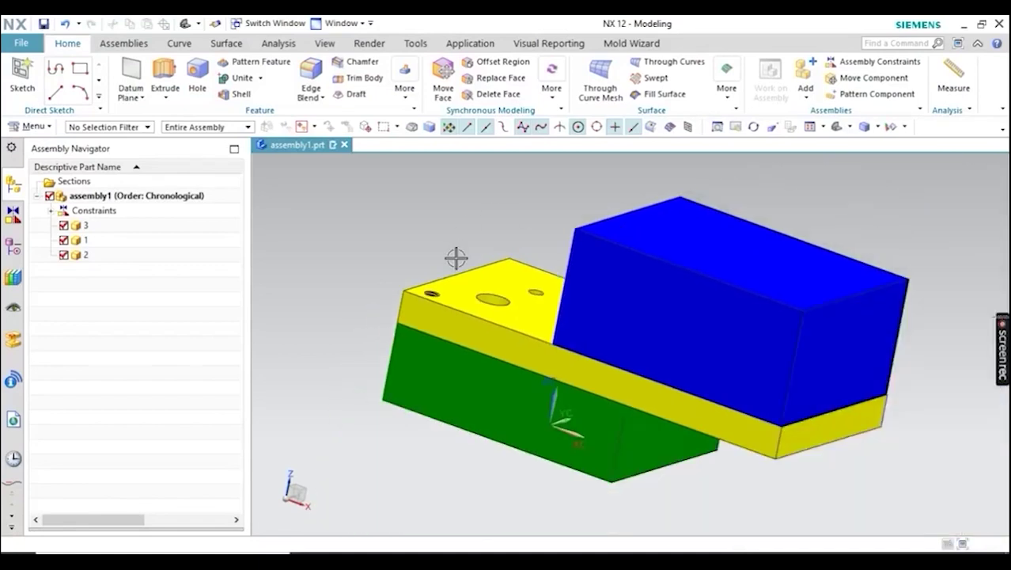
{"action": "middle_click_drag", "start_coordinate": [459, 255], "coordinate": [525, 252]}
{"action": "left_click", "coordinate": [451, 345]}
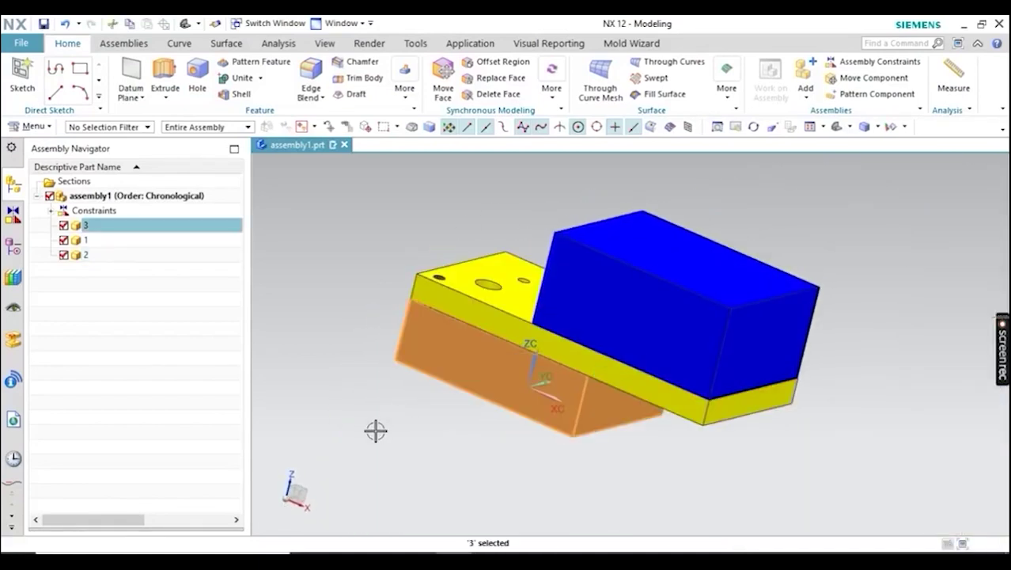
{"action": "key", "text": "Escape"}
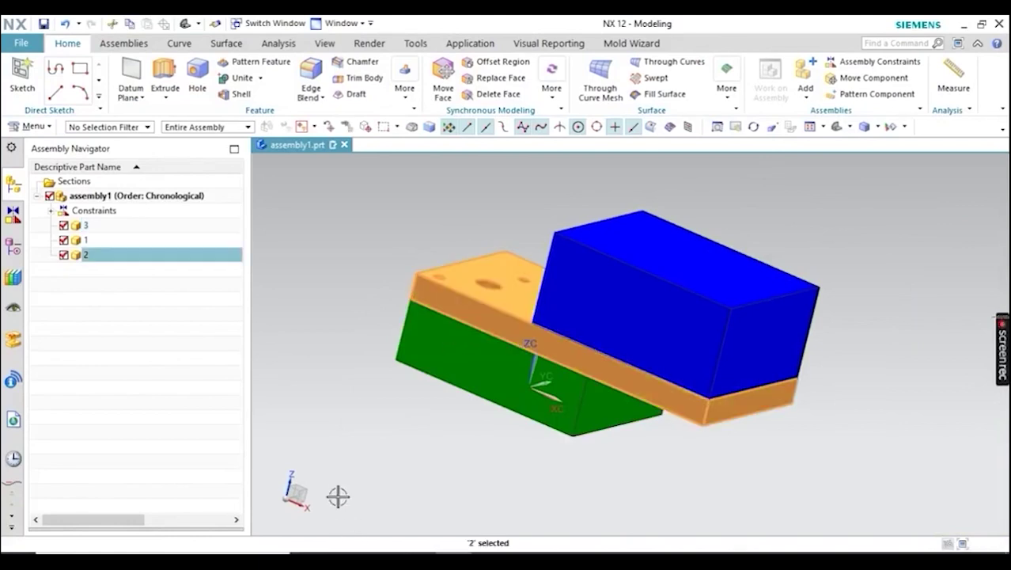
{"action": "left_click", "coordinate": [537, 351]}
{"action": "key", "text": "Escape"}
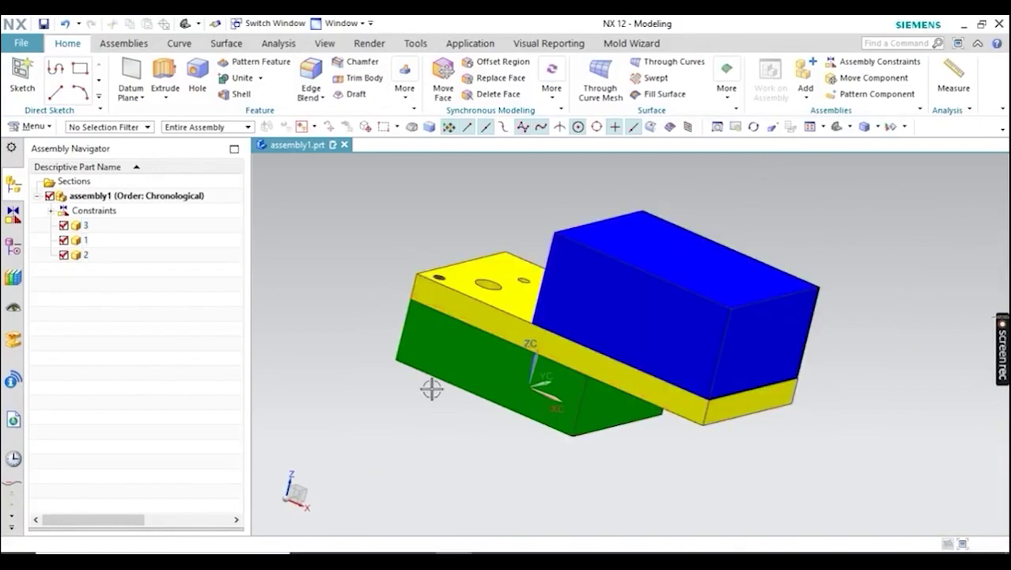
{"action": "left_click", "coordinate": [17, 43]}
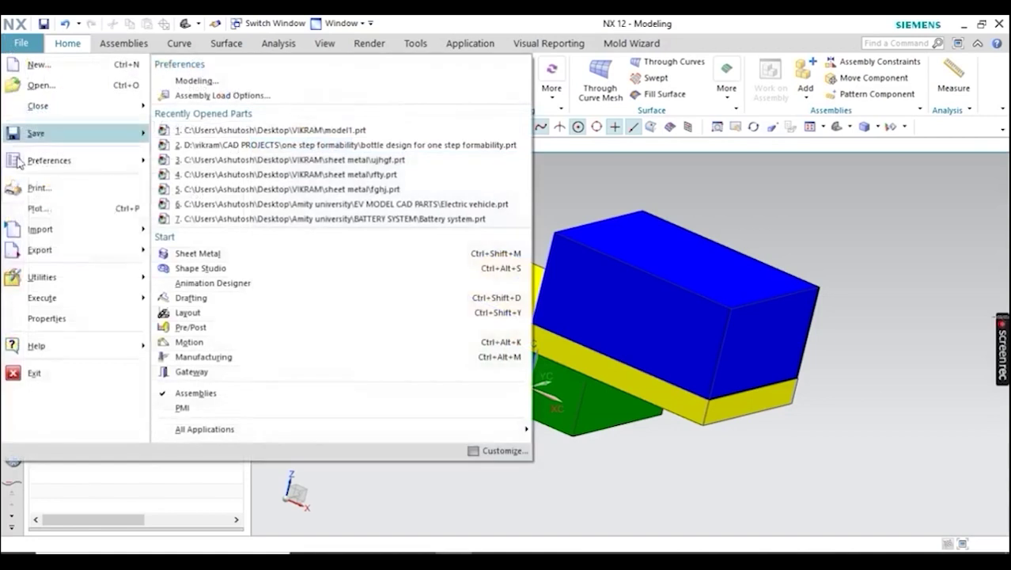
Switch to Drafting and create Sheet 1 from the A3 - Size template
{"action": "left_click", "coordinate": [191, 299]}
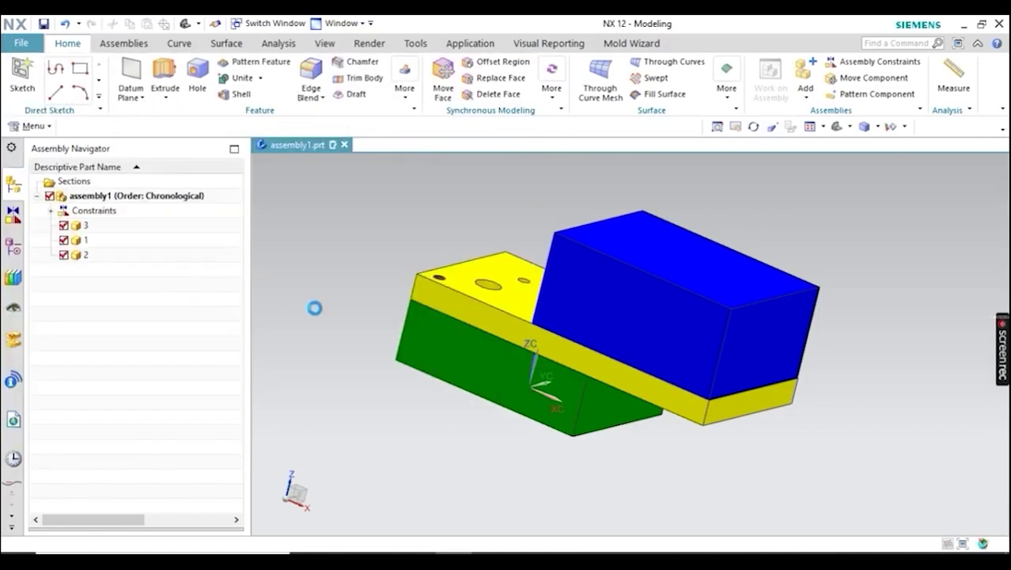
{"action": "mouse_move", "coordinate": [436, 287]}
{"action": "middle_mouse_down"}
{"action": "mouse_move", "coordinate": [473, 264]}
{"action": "mouse_move", "coordinate": [453, 279]}
{"action": "middle_mouse_up"}
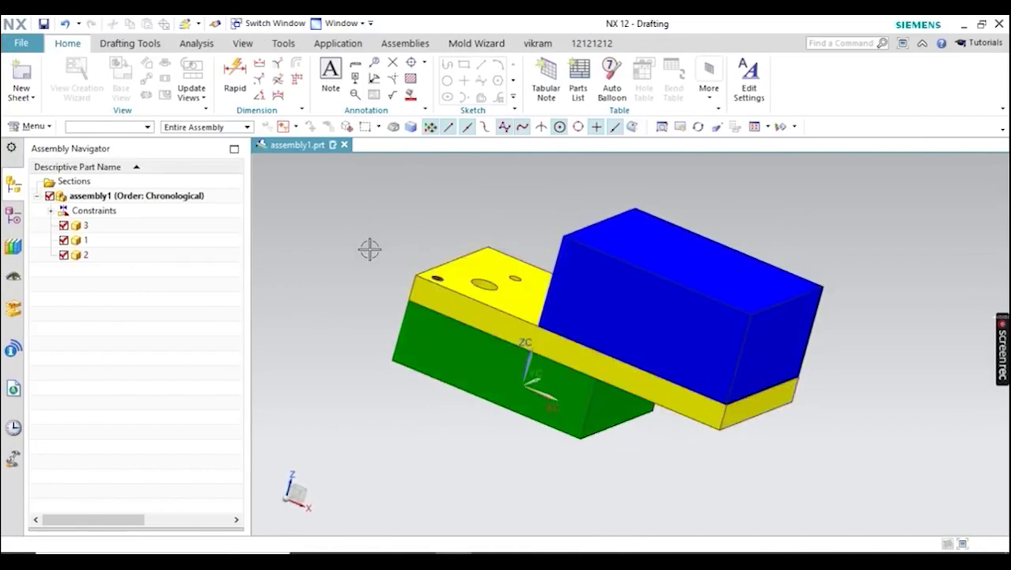
{"action": "left_click", "coordinate": [21, 75]}
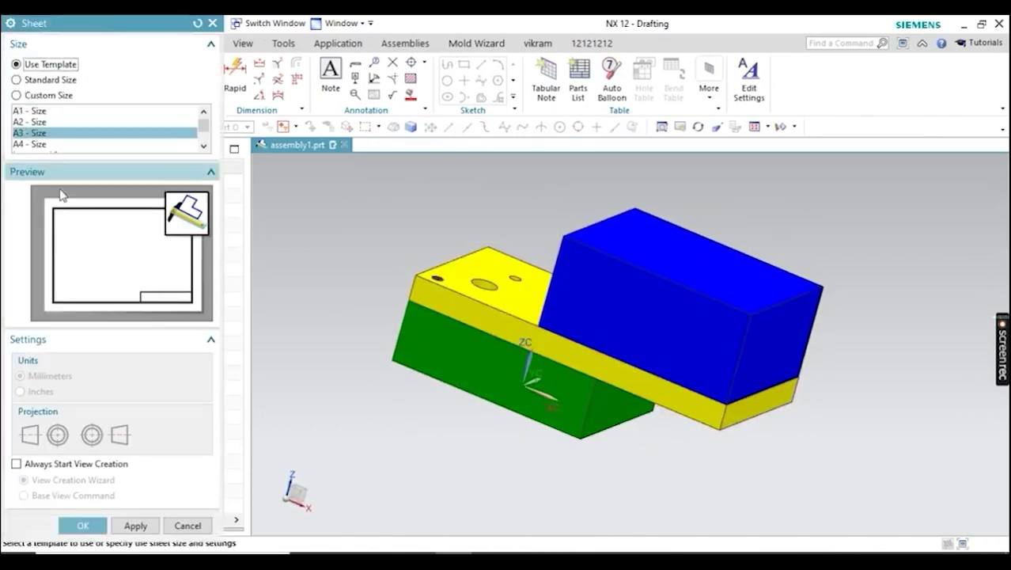
{"action": "left_click", "coordinate": [47, 81]}
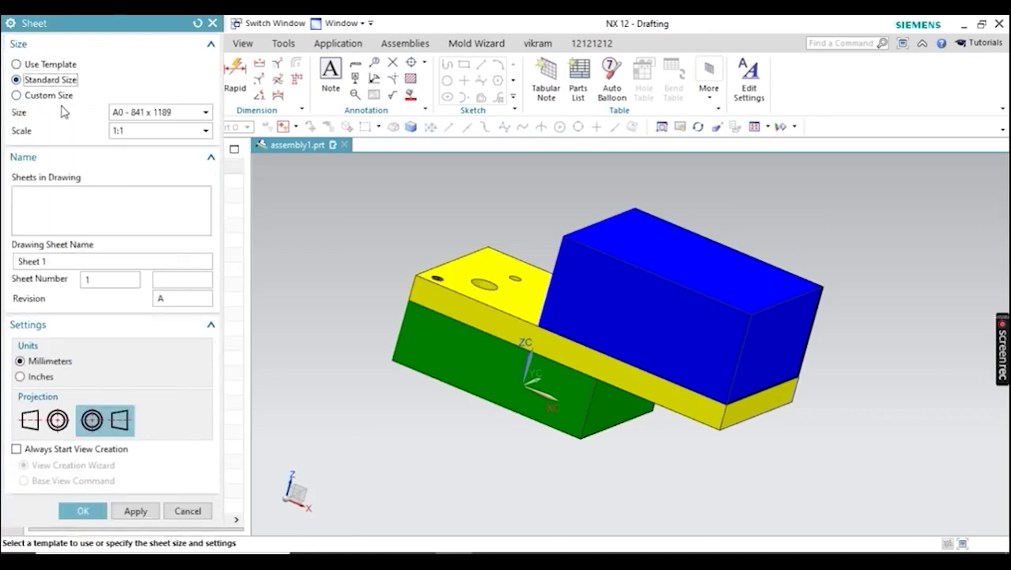
{"action": "left_click", "coordinate": [131, 112]}
{"action": "left_click", "coordinate": [47, 67]}
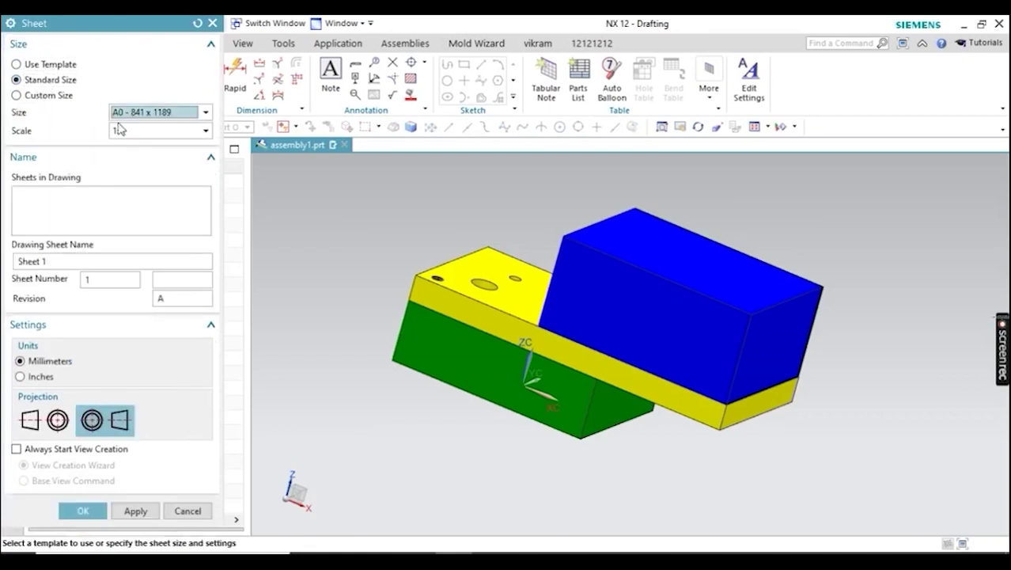
{"action": "left_click", "coordinate": [127, 113]}
{"action": "left_click", "coordinate": [40, 70]}
{"action": "left_click", "coordinate": [39, 68]}
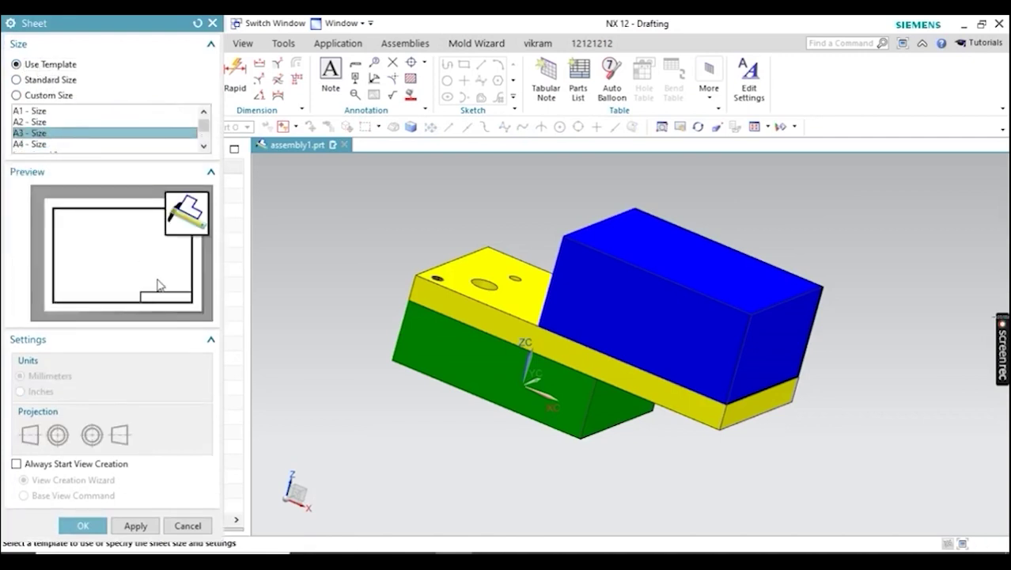
{"action": "left_click", "coordinate": [83, 525]}
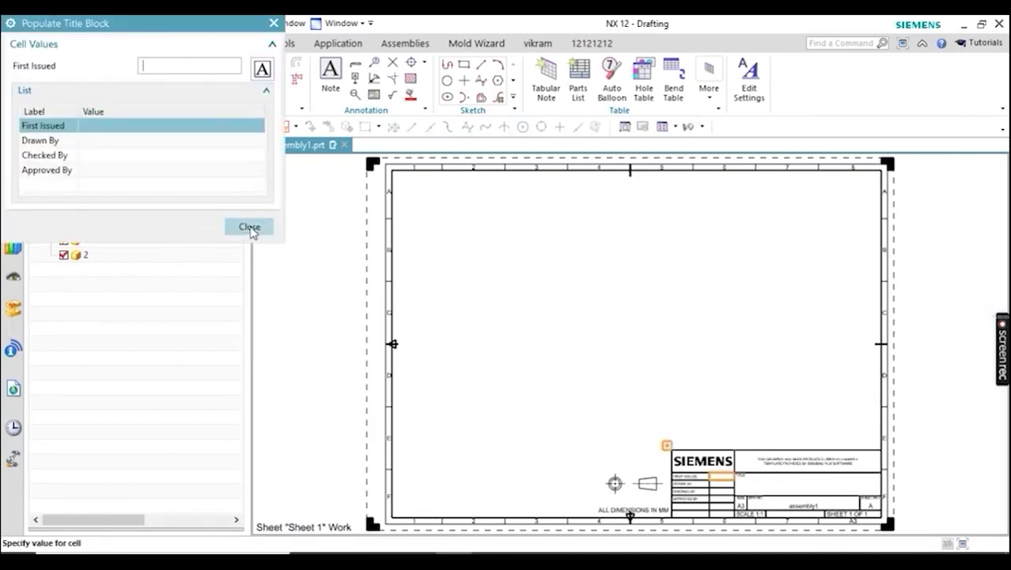
Dismiss the title block prompt and place assembly1's Front view on Sheet 1
{"action": "left_click", "coordinate": [250, 226]}
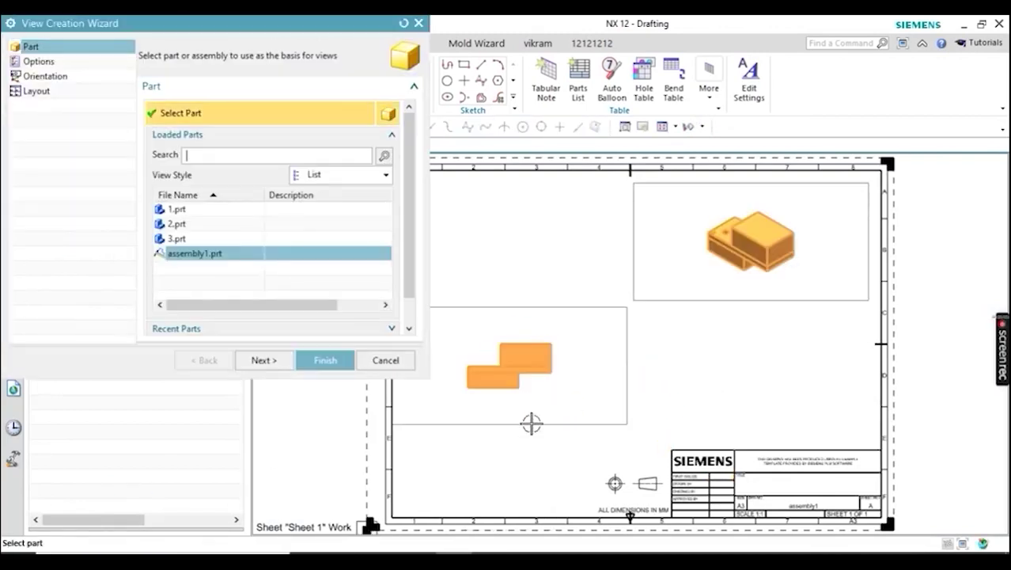
{"action": "left_click", "coordinate": [72, 78]}
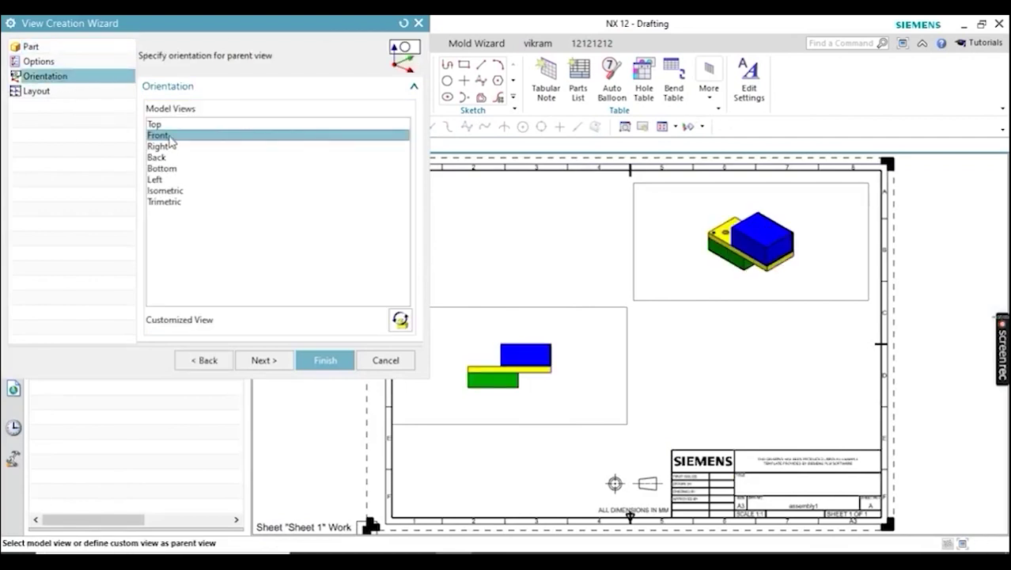
{"action": "left_click", "coordinate": [38, 92]}
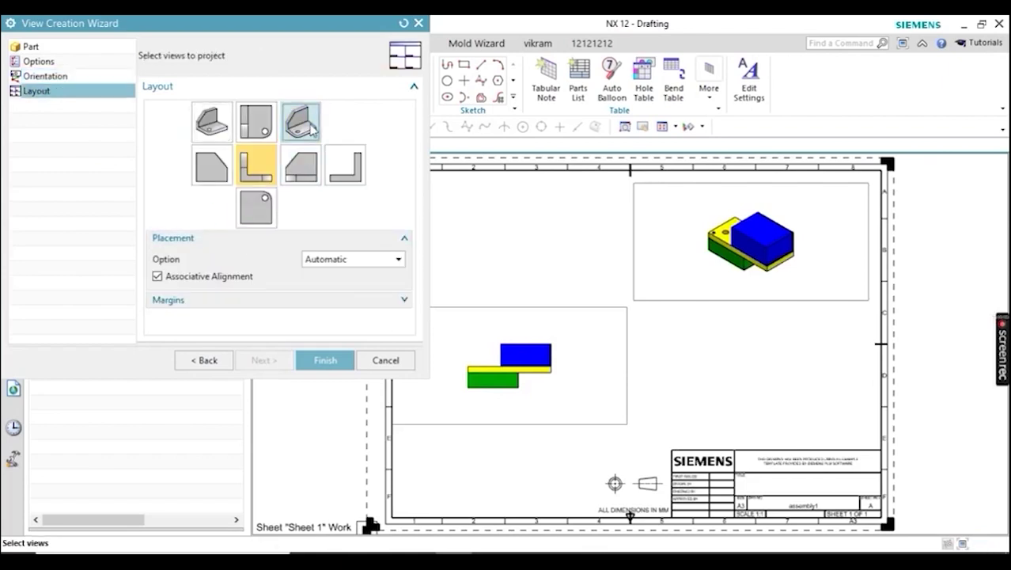
{"action": "scroll", "coordinate": [604, 340], "scroll_direction": "down", "scroll_amount": 1}
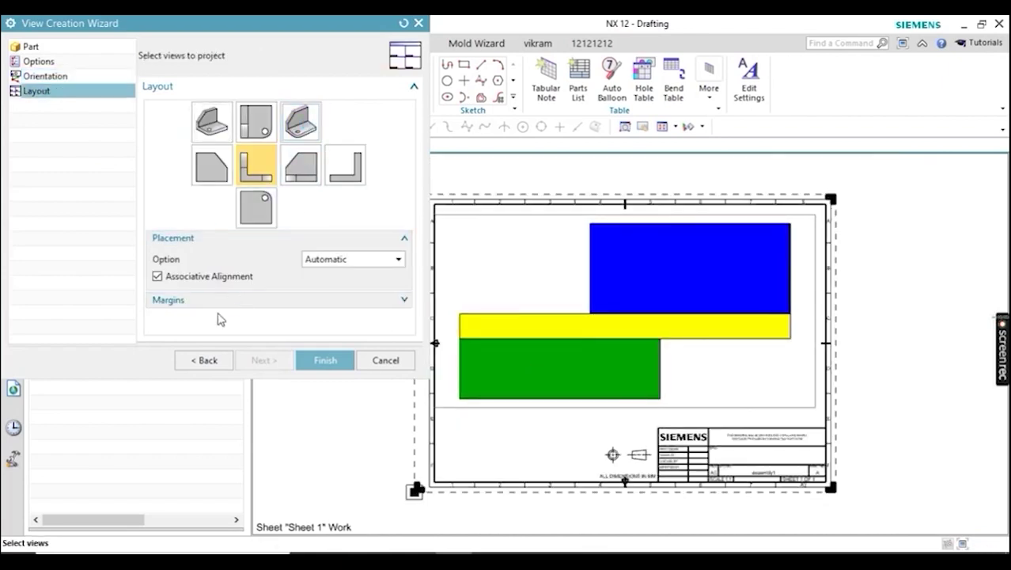
{"action": "left_click", "coordinate": [324, 363]}
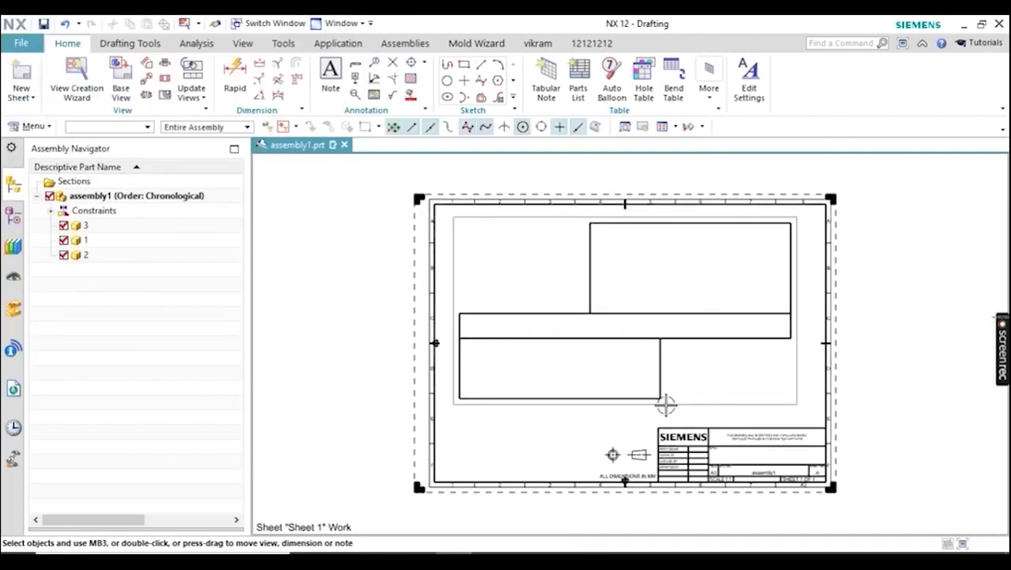
Change the Front@1 view scale to 1:2 in its settings, then fit the sheet
{"action": "scroll", "coordinate": [504, 330], "scroll_direction": "down", "scroll_amount": 1}
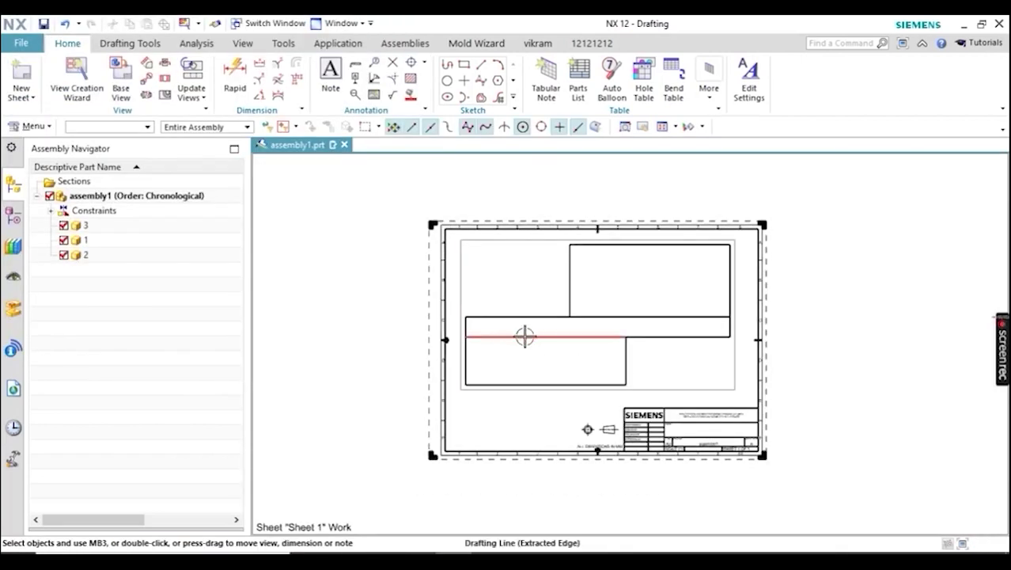
{"action": "left_click", "coordinate": [463, 389]}
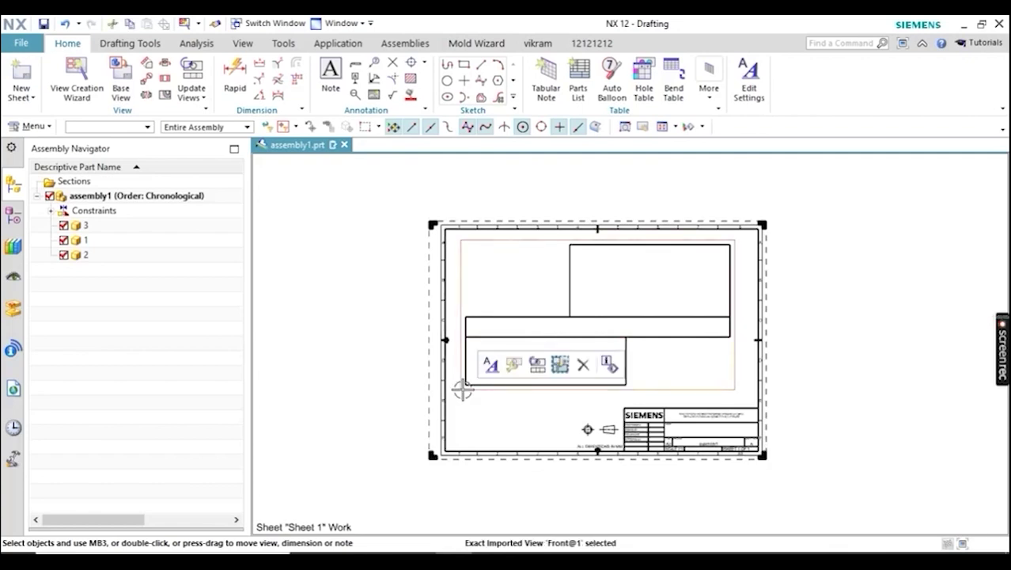
{"action": "left_click", "coordinate": [492, 368]}
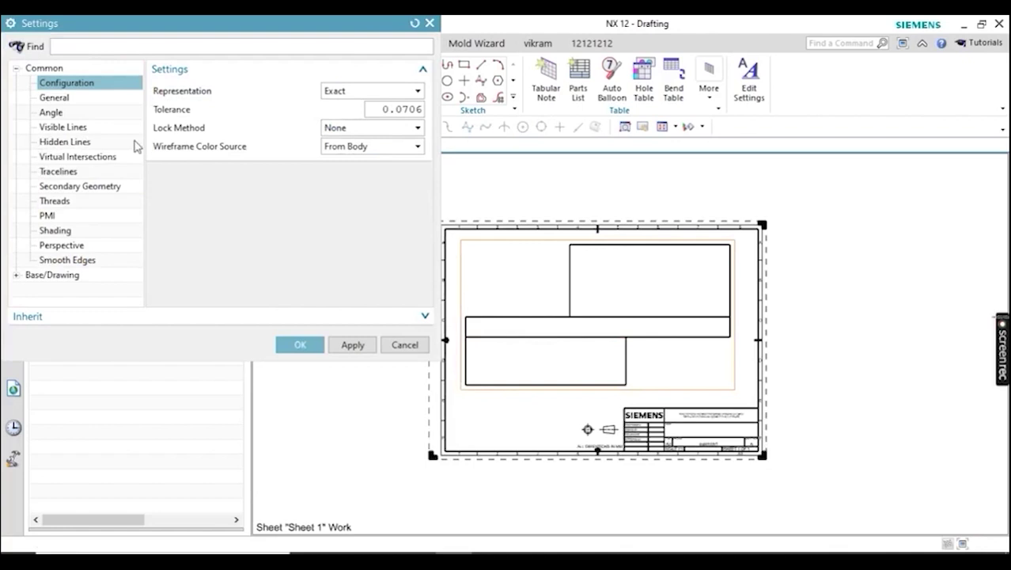
{"action": "left_click", "coordinate": [48, 96]}
{"action": "left_click", "coordinate": [337, 188]}
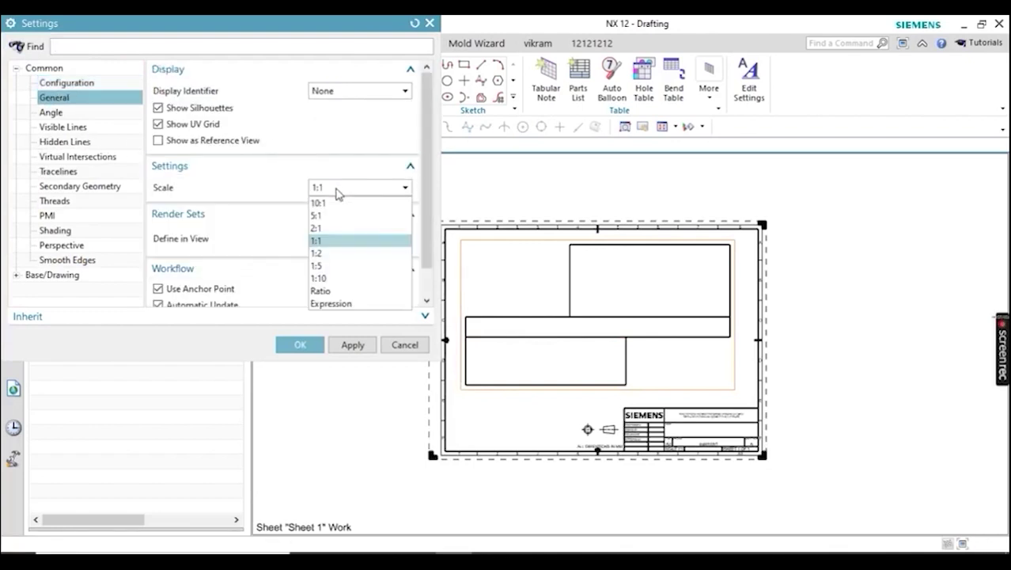
{"action": "left_click", "coordinate": [331, 252]}
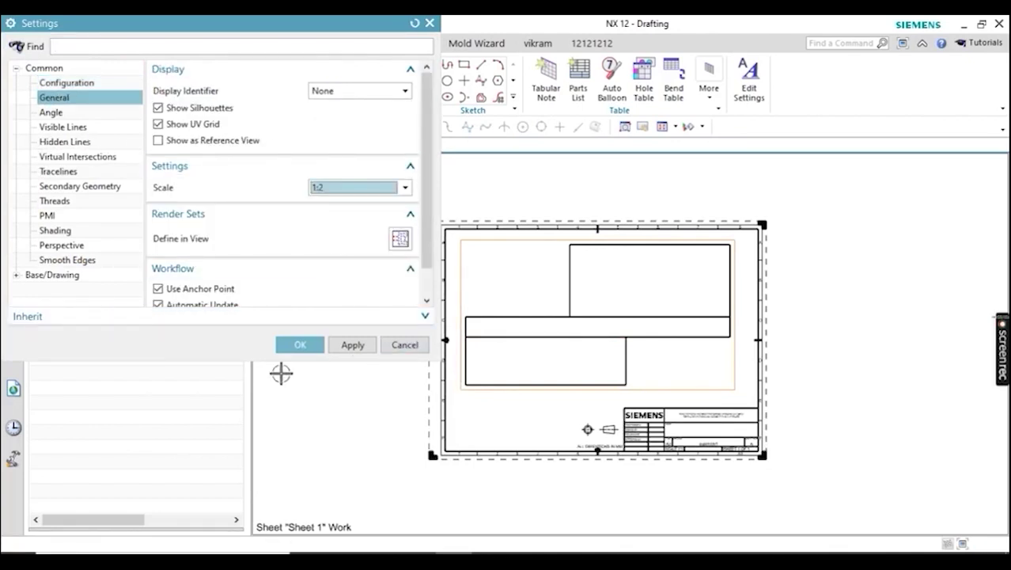
{"action": "left_click", "coordinate": [353, 345]}
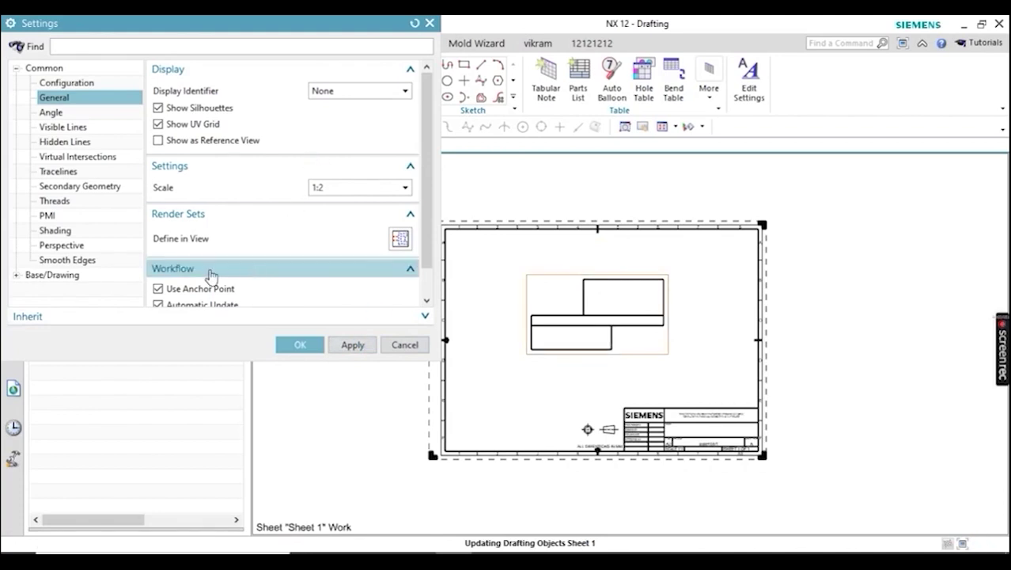
{"action": "left_click", "coordinate": [287, 345]}
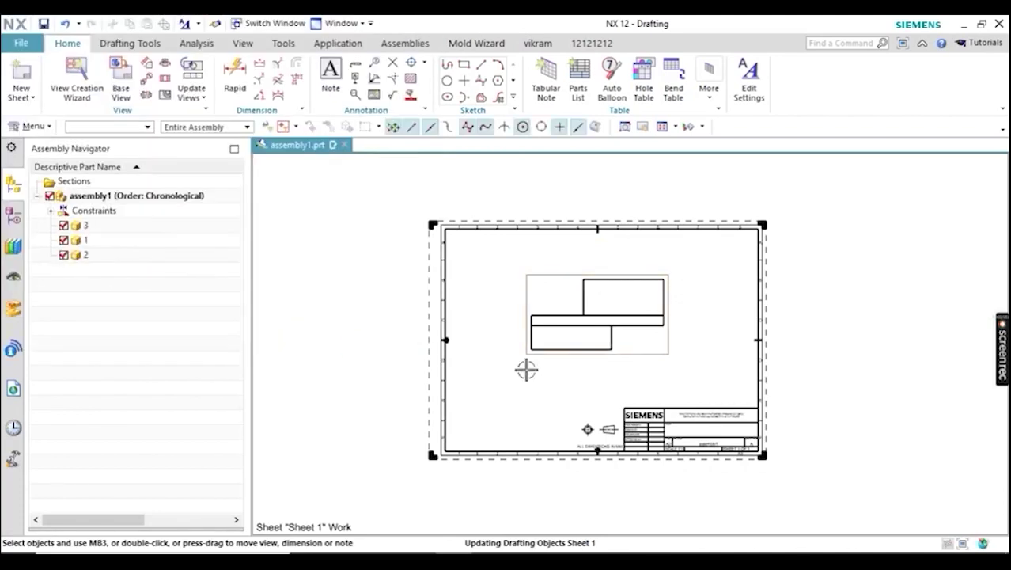
{"action": "scroll", "coordinate": [648, 290], "scroll_direction": "up", "scroll_amount": 2}
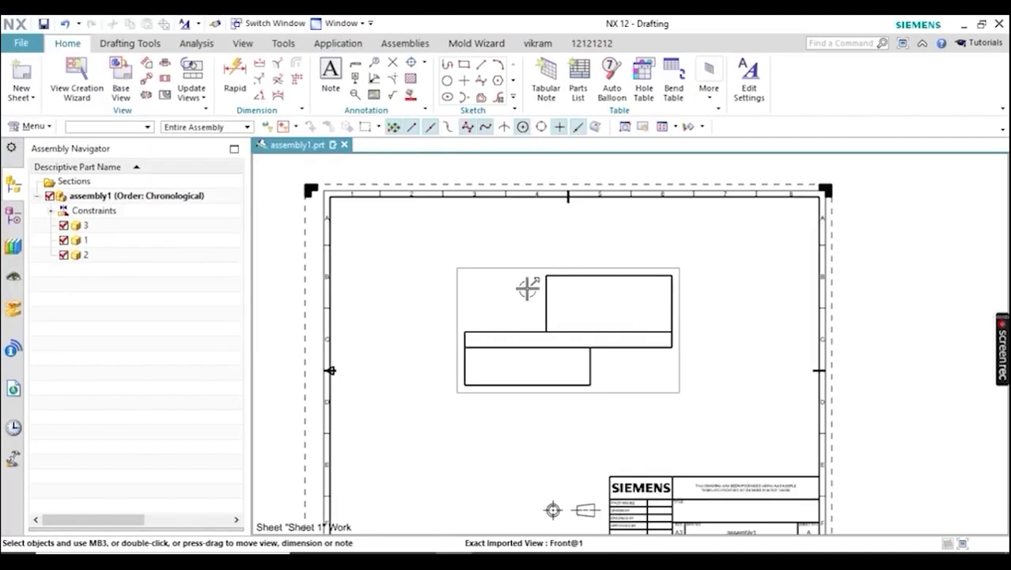
{"action": "left_click", "coordinate": [657, 129]}
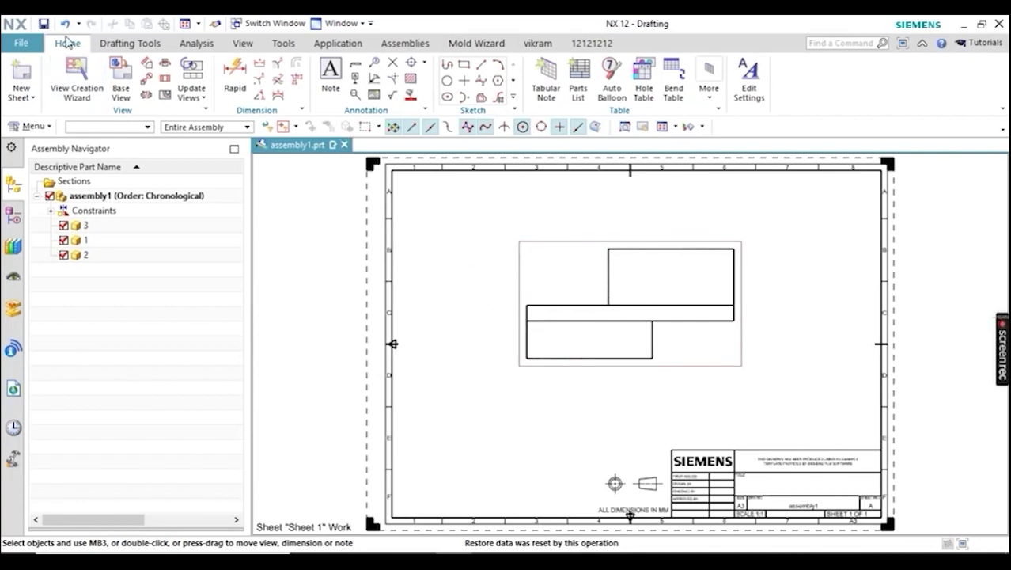
In Modeling, hide component 1, the blue block
{"action": "left_click", "coordinate": [24, 44]}
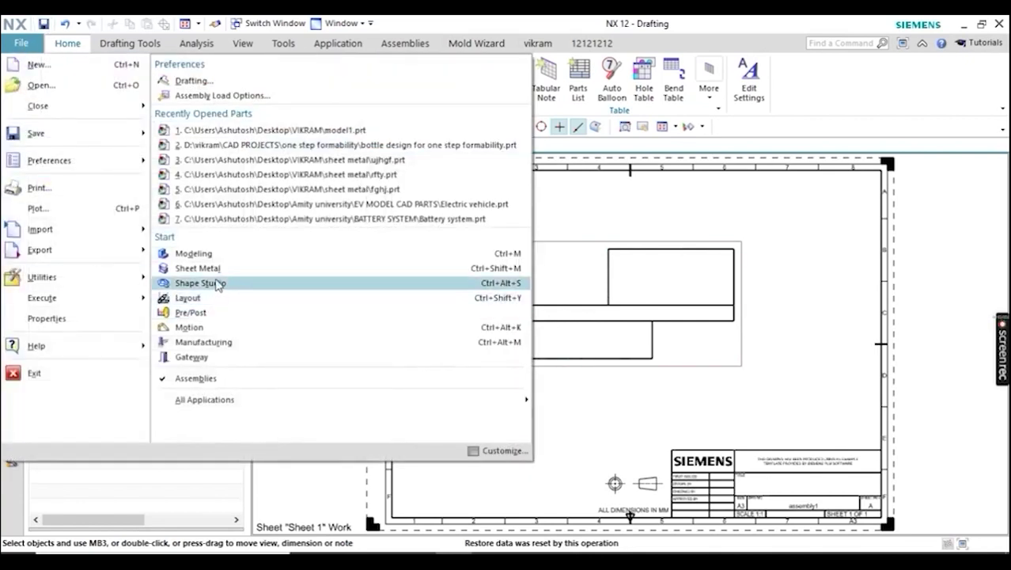
{"action": "left_click", "coordinate": [200, 254]}
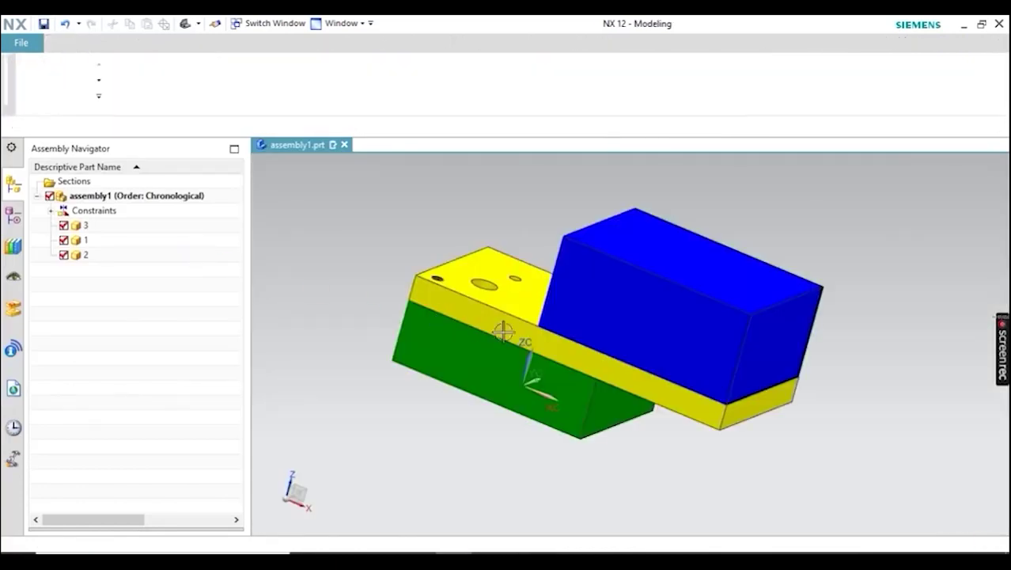
{"action": "left_click", "coordinate": [667, 322]}
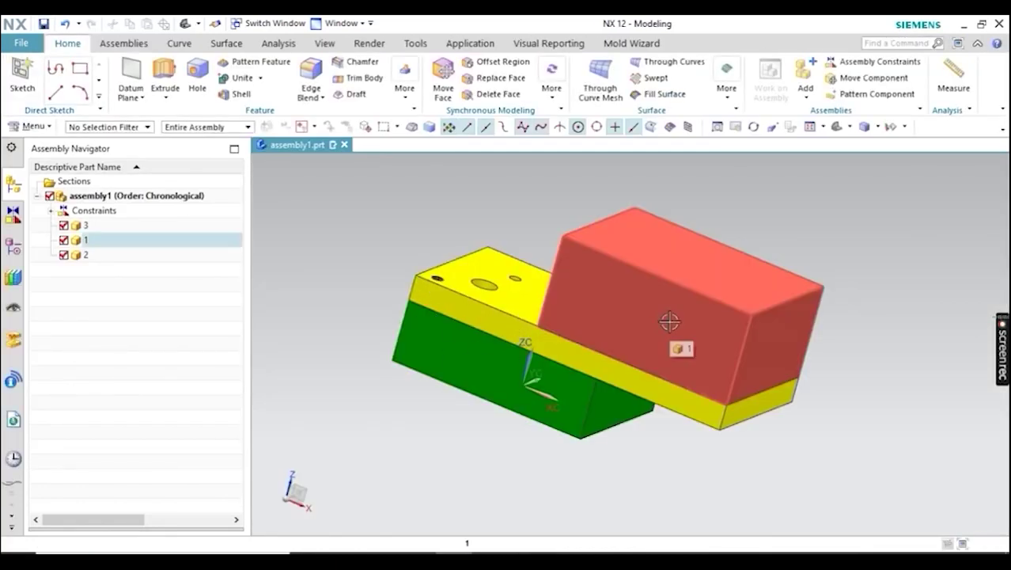
{"action": "left_click", "coordinate": [670, 321]}
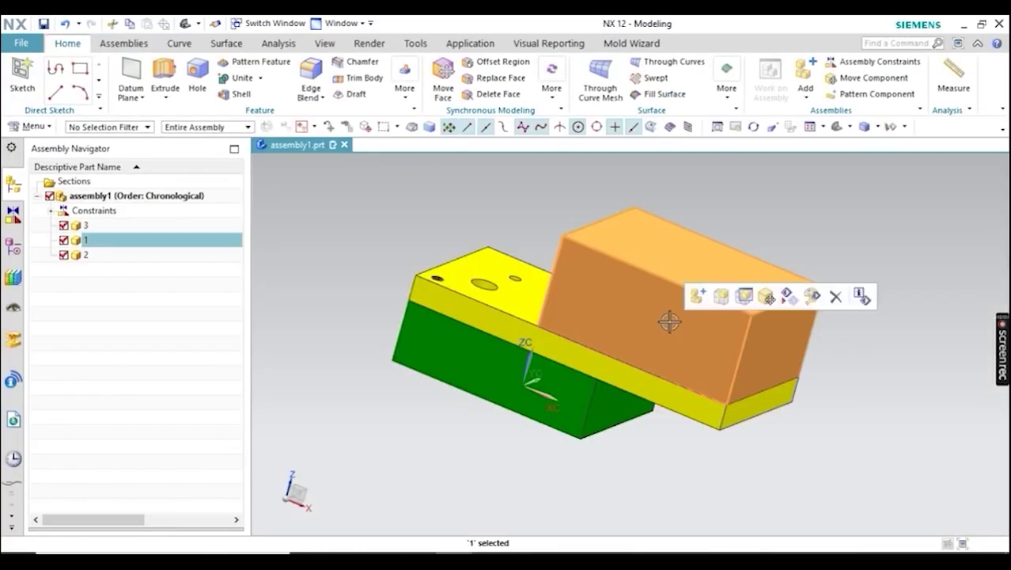
{"action": "left_click", "coordinate": [788, 298]}
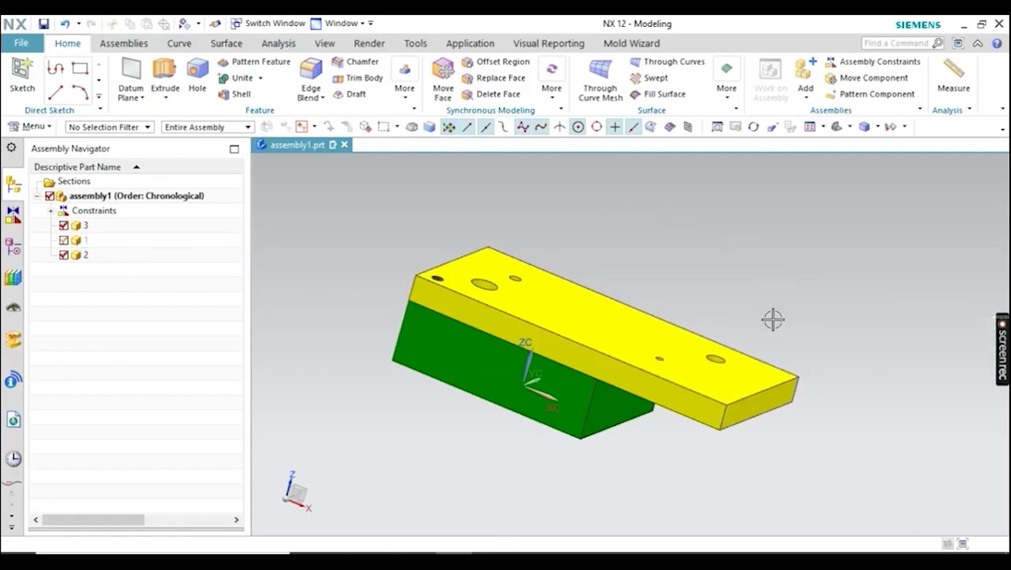
{"action": "left_click", "coordinate": [22, 43]}
In Drafting, update the Front@1 view so the hidden block drops out
{"action": "left_click", "coordinate": [192, 298]}
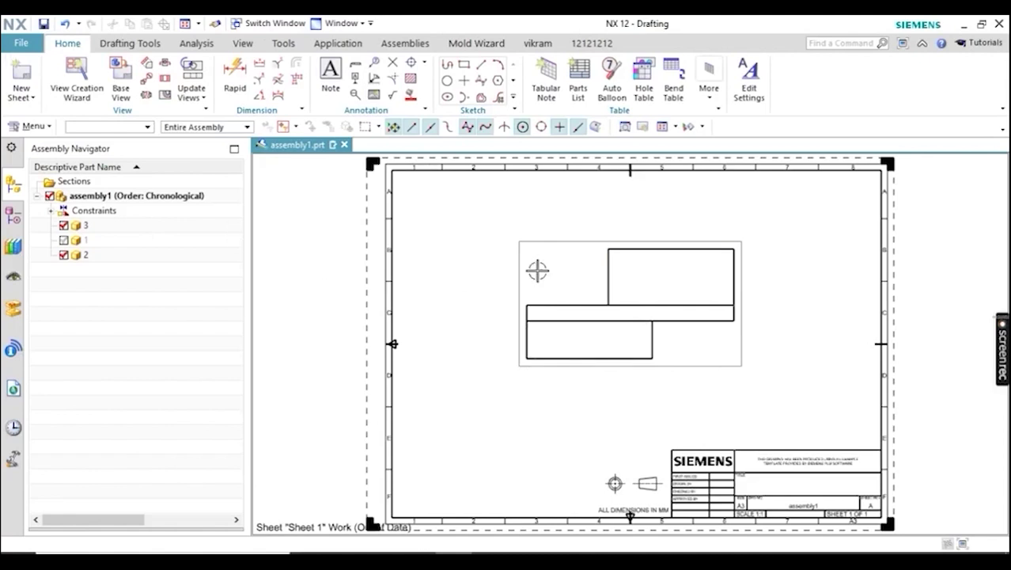
{"action": "left_click", "coordinate": [522, 242]}
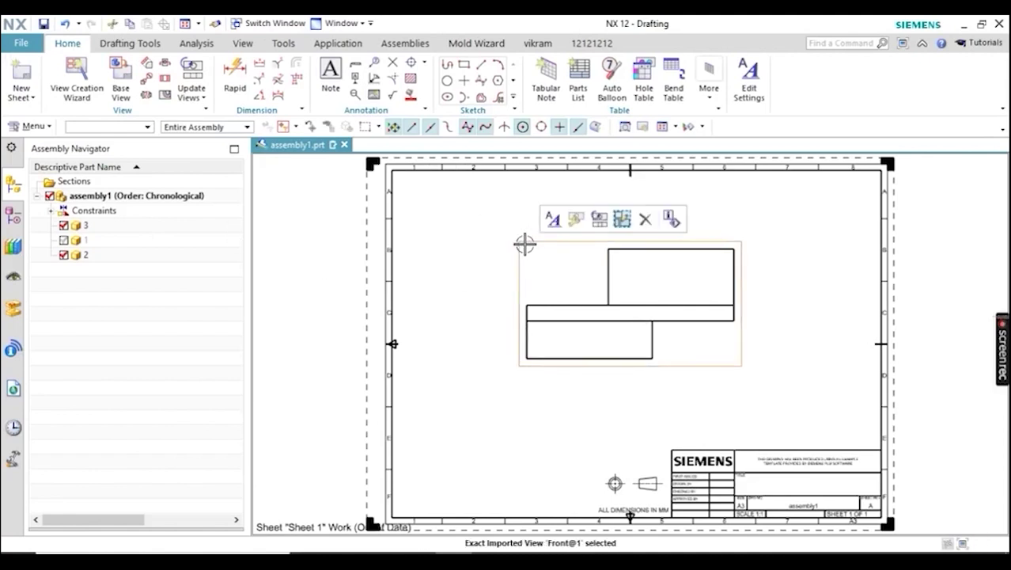
{"action": "left_click", "coordinate": [599, 222]}
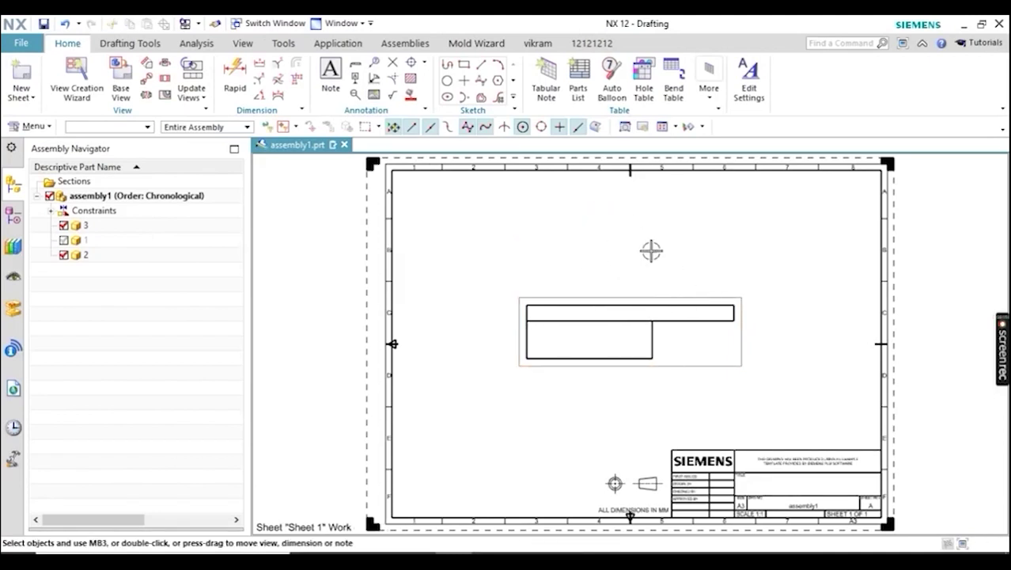
Show component 1 again and update Front@1 to include it
{"action": "left_click", "coordinate": [64, 241]}
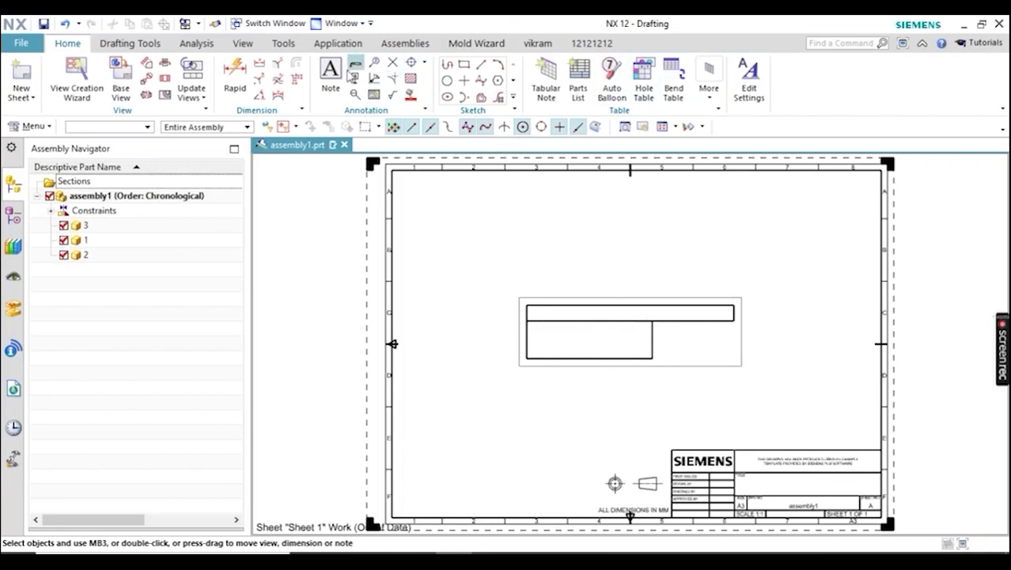
{"action": "left_click", "coordinate": [606, 293]}
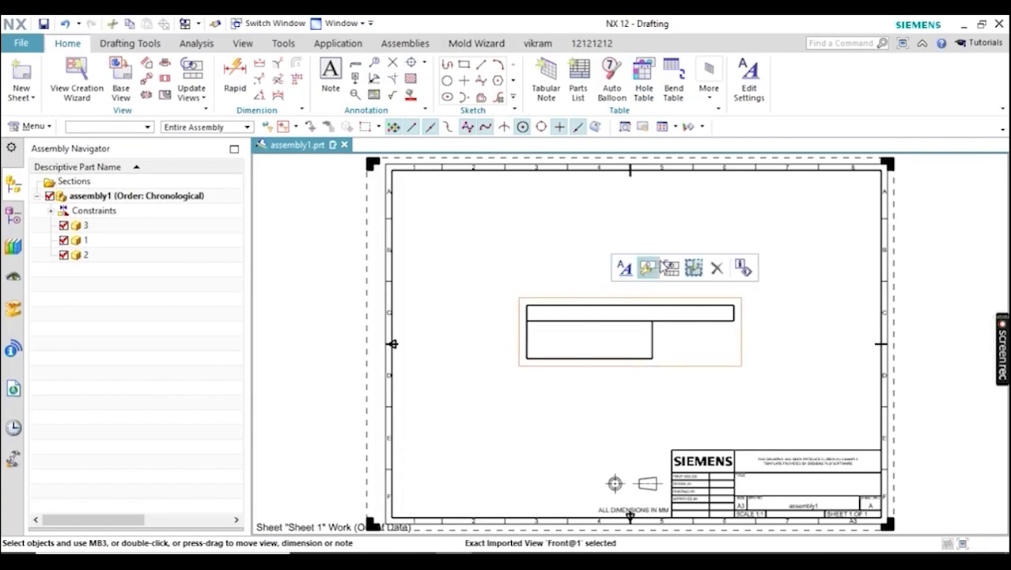
{"action": "left_click", "coordinate": [671, 269]}
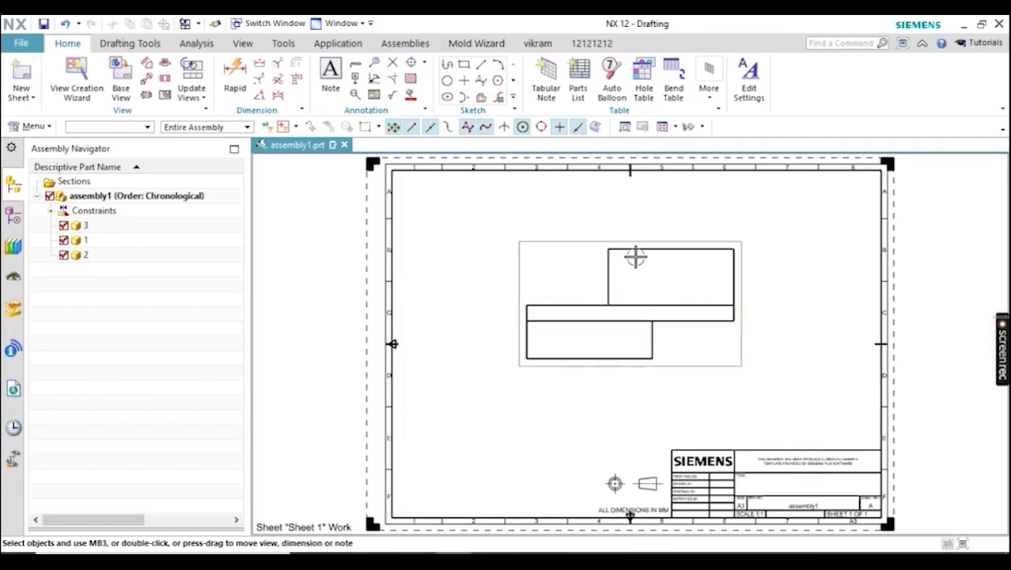
{"action": "left_click", "coordinate": [21, 43]}
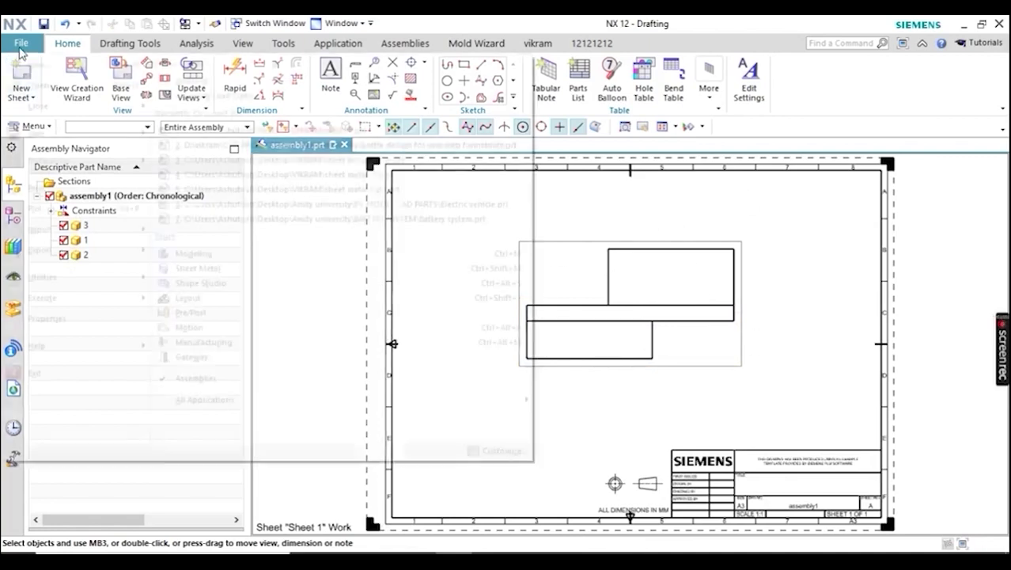
Switch to Modeling and select component 1, the blue block
{"action": "left_click", "coordinate": [170, 253]}
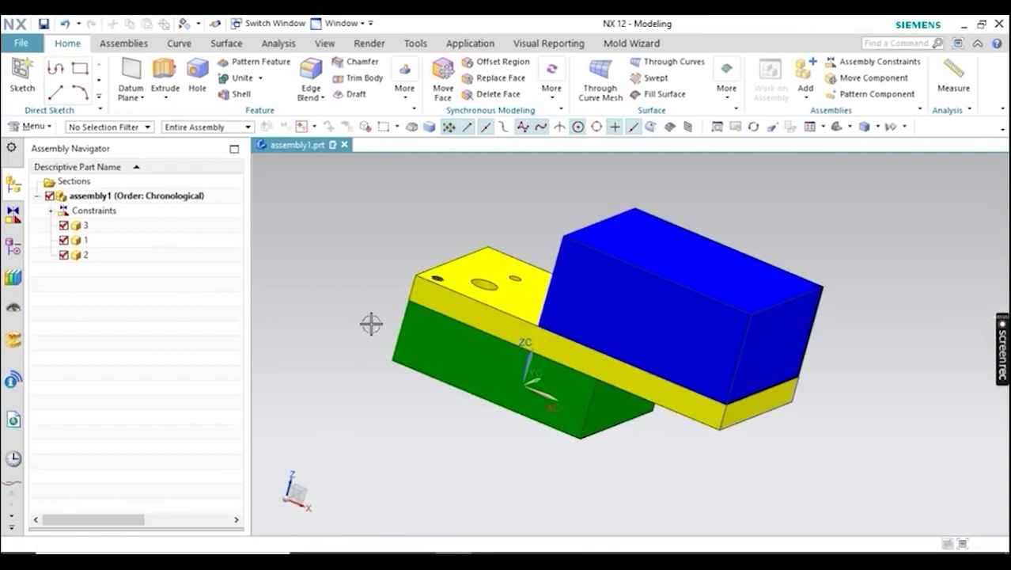
{"action": "left_click", "coordinate": [612, 299]}
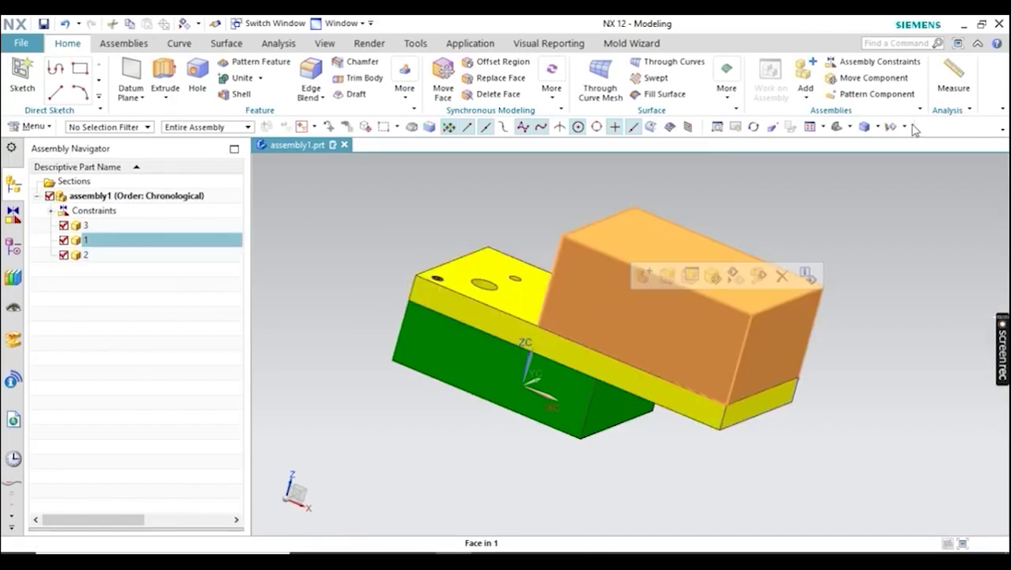
{"action": "right_click", "coordinate": [712, 323]}
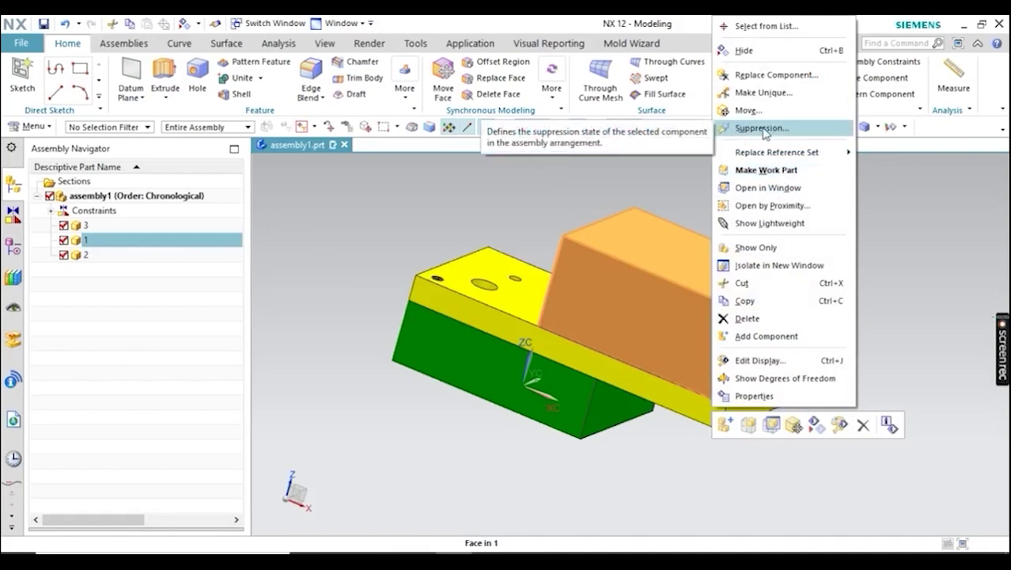
{"action": "left_click", "coordinate": [685, 202]}
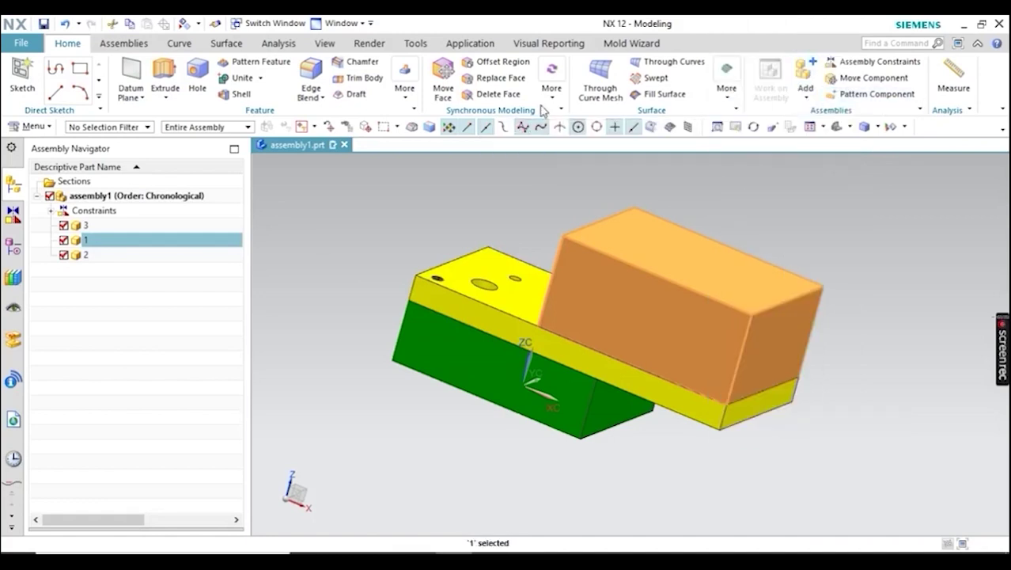
Suppress block 1 with Assemblies > More > Suppress Component
{"action": "left_click", "coordinate": [123, 43]}
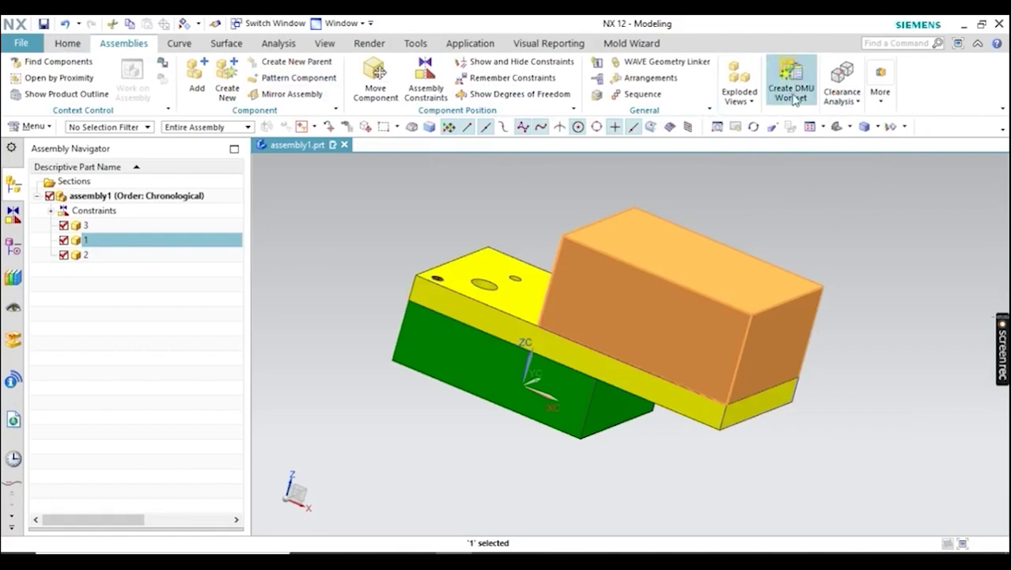
{"action": "left_click", "coordinate": [879, 87]}
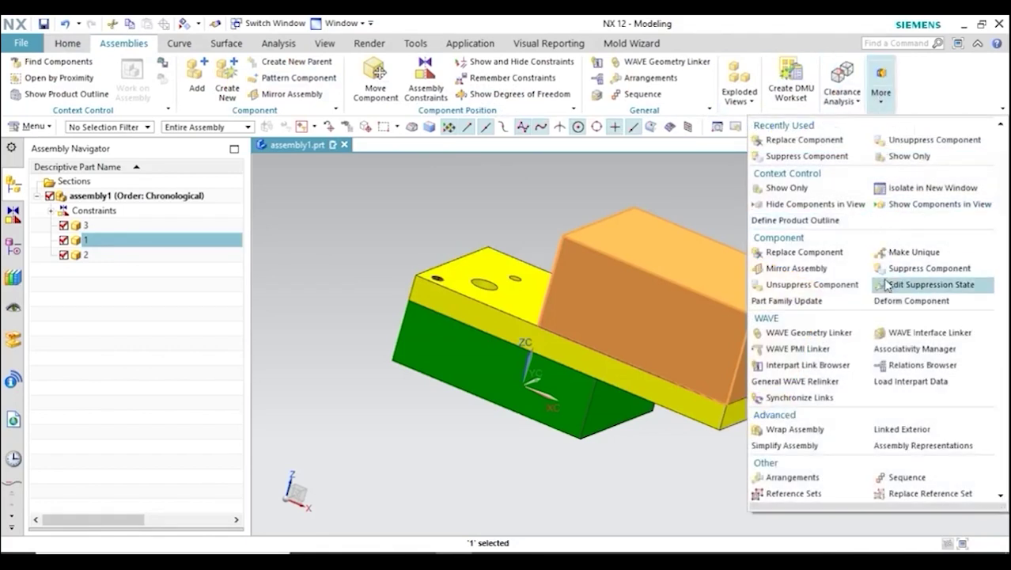
{"action": "left_click", "coordinate": [635, 191]}
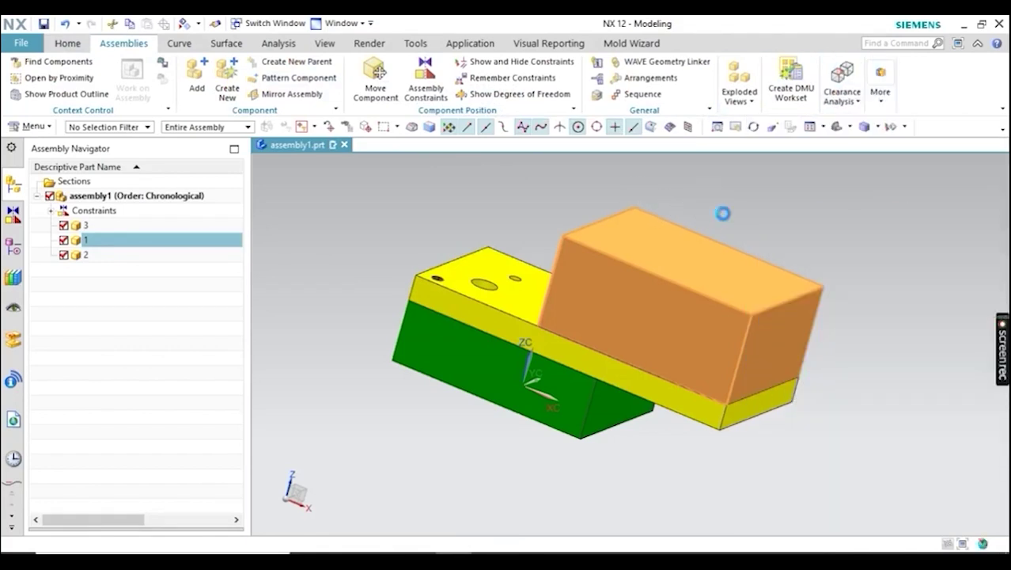
{"action": "left_click", "coordinate": [759, 182]}
{"action": "left_click", "coordinate": [881, 93]}
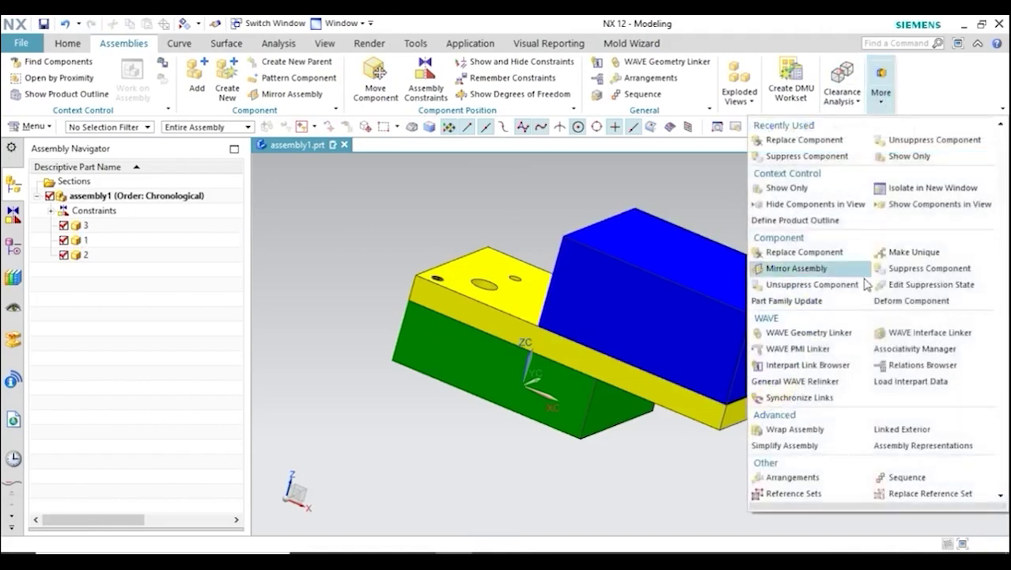
{"action": "left_click", "coordinate": [904, 269]}
{"action": "left_click", "coordinate": [751, 309]}
{"action": "left_click", "coordinate": [133, 158]}
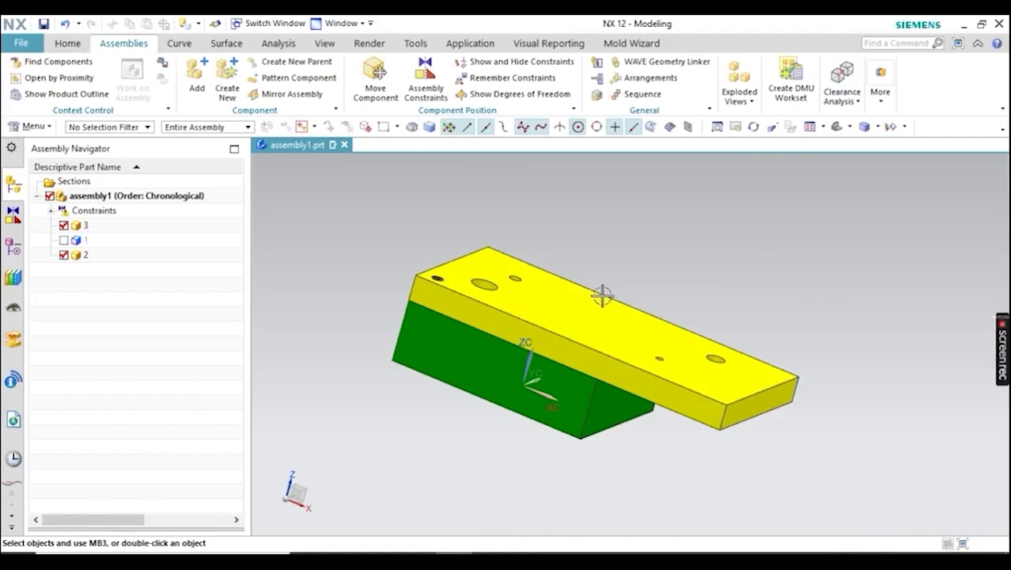
{"action": "left_click", "coordinate": [21, 43]}
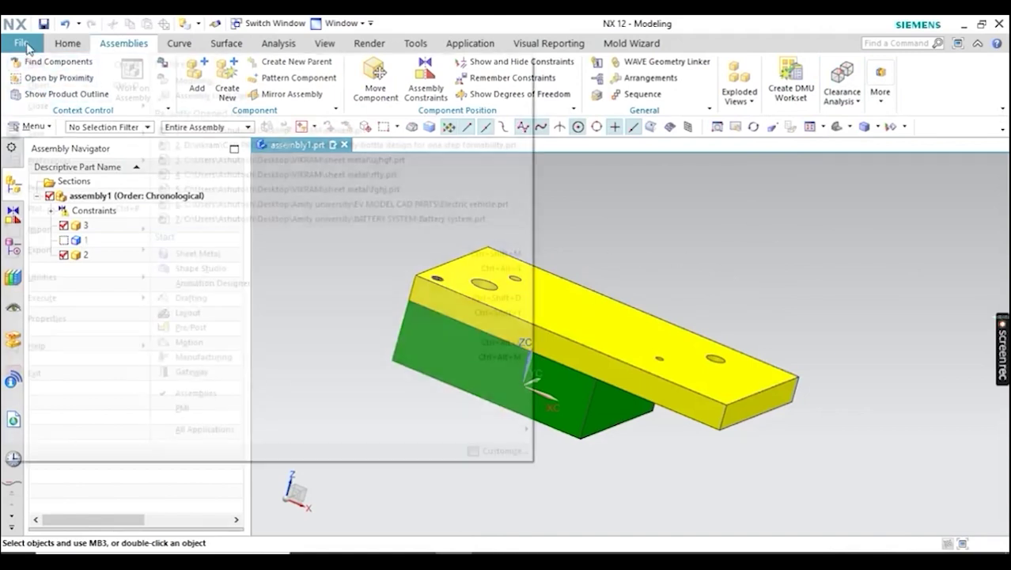
Cancel the Create Layout prompt and open Drafting on Sheet 1 instead
{"action": "left_click", "coordinate": [229, 311]}
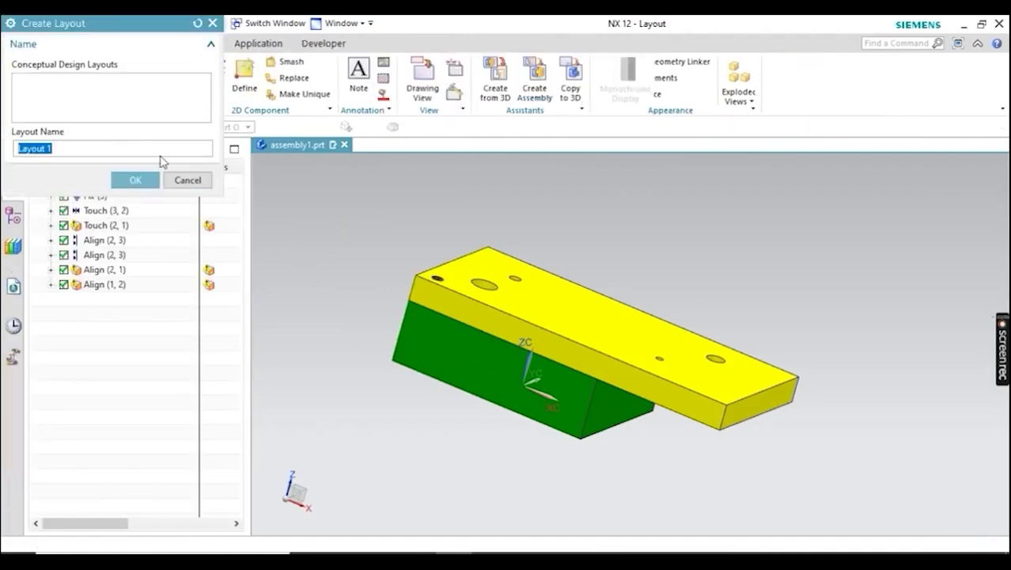
{"action": "left_click", "coordinate": [187, 179]}
{"action": "left_click", "coordinate": [21, 43]}
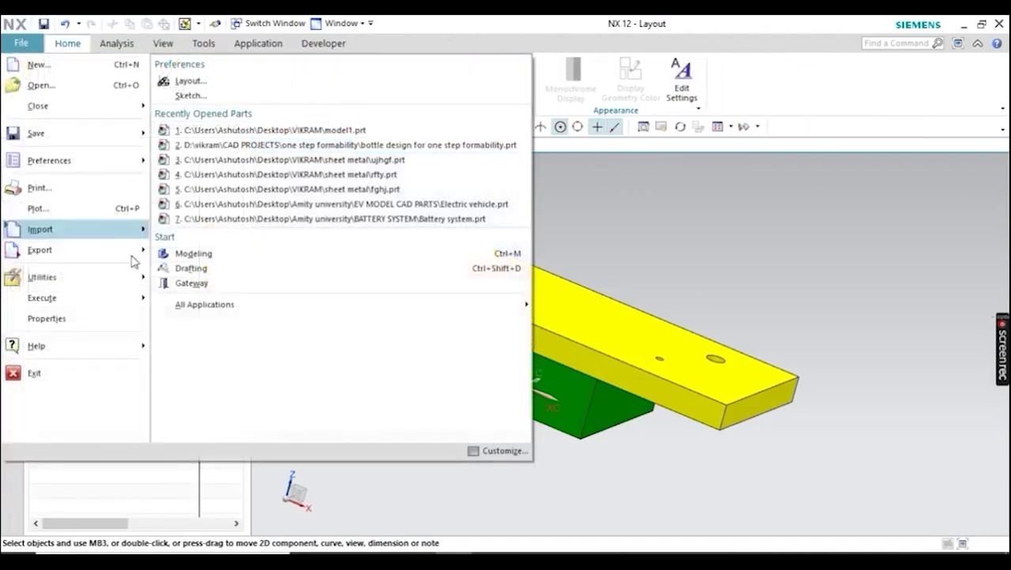
{"action": "left_click", "coordinate": [186, 267]}
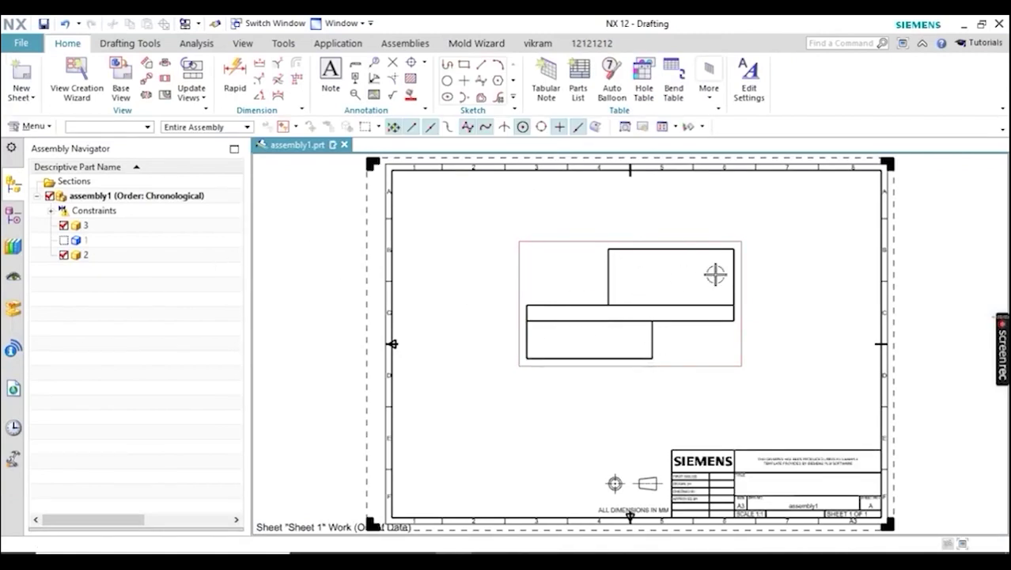
Update the Front@1 view twice so suppressed component 1 no longer appears
{"action": "left_click", "coordinate": [581, 243]}
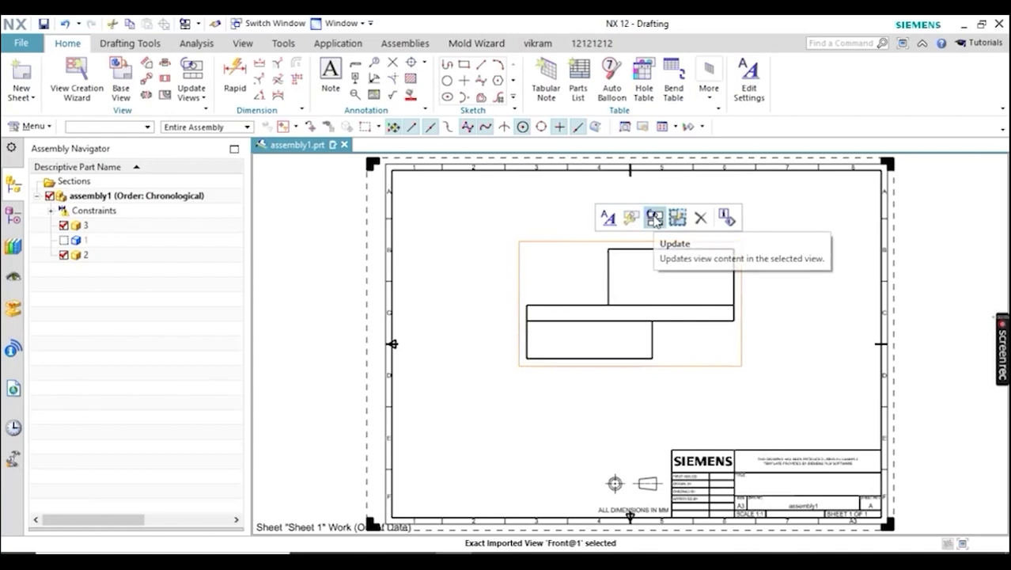
{"action": "left_click", "coordinate": [654, 219]}
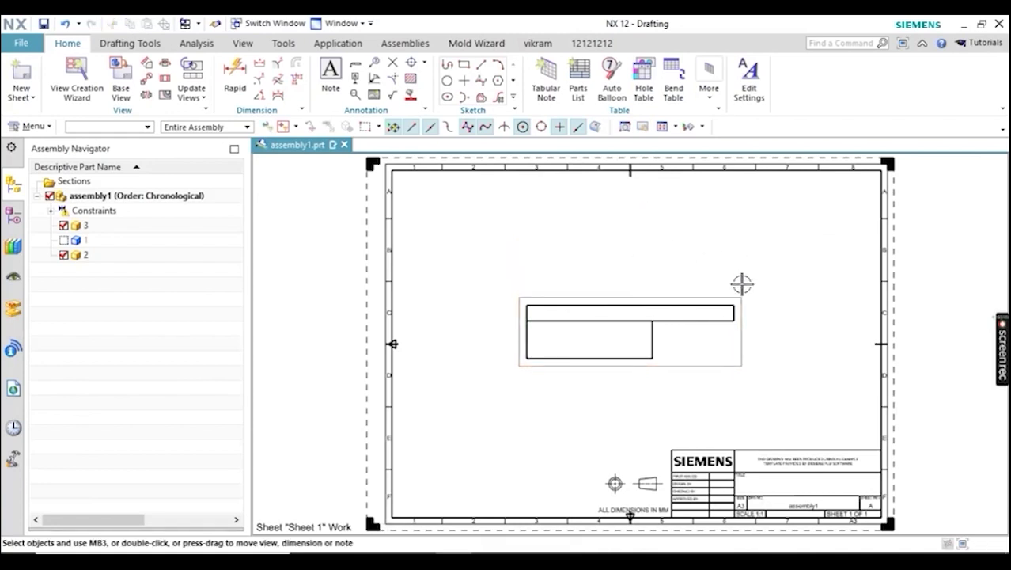
{"action": "left_click", "coordinate": [72, 242]}
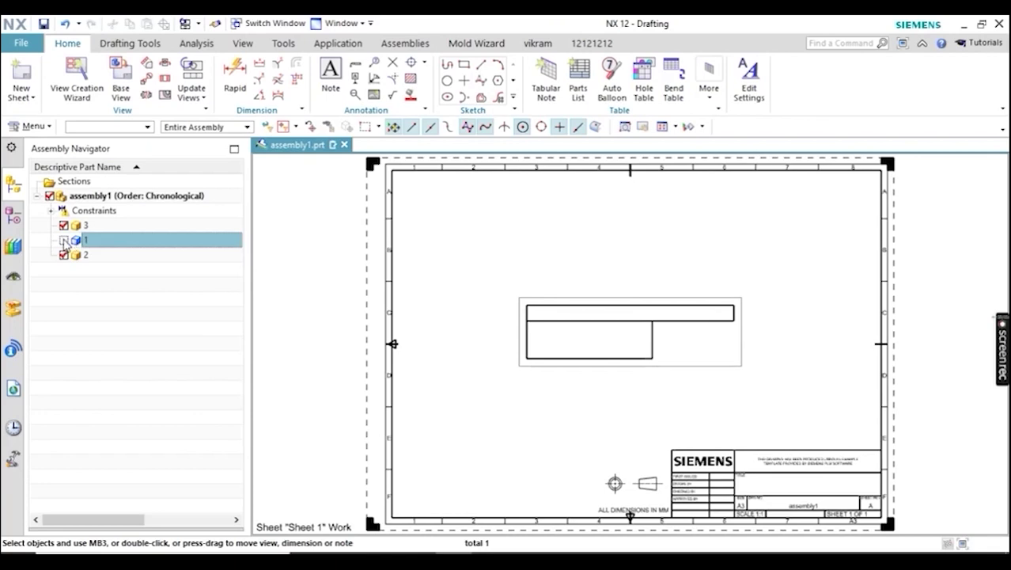
{"action": "scroll", "coordinate": [613, 269], "scroll_direction": "up", "scroll_amount": 3}
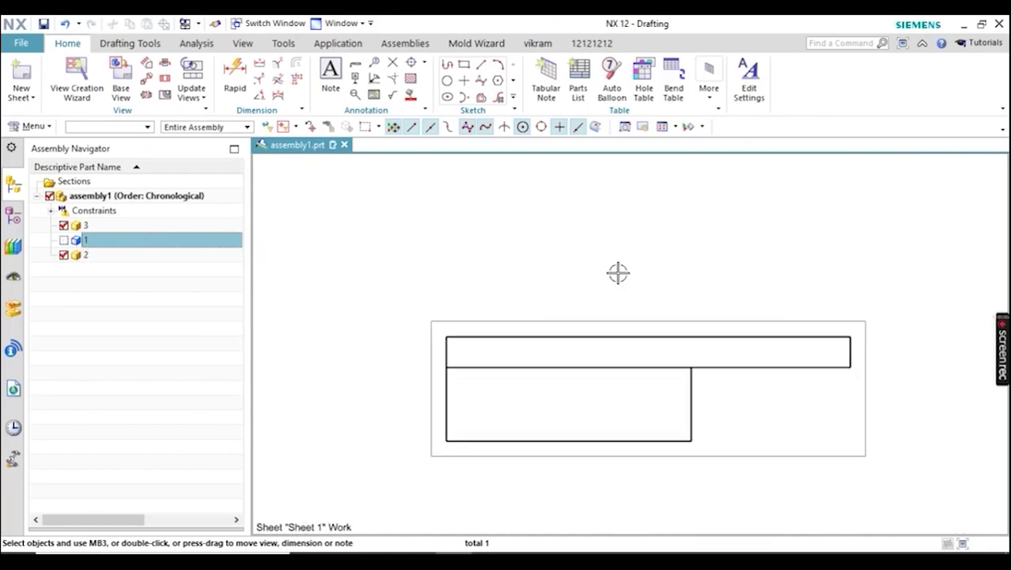
{"action": "scroll", "coordinate": [619, 273], "scroll_direction": "down", "scroll_amount": 2}
{"action": "left_click", "coordinate": [535, 305]}
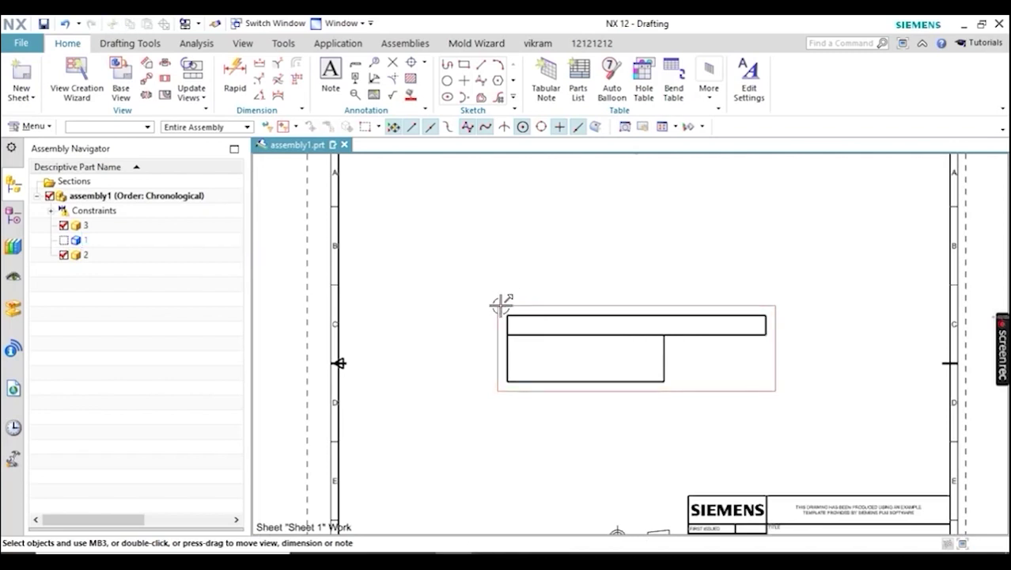
{"action": "left_click", "coordinate": [578, 280]}
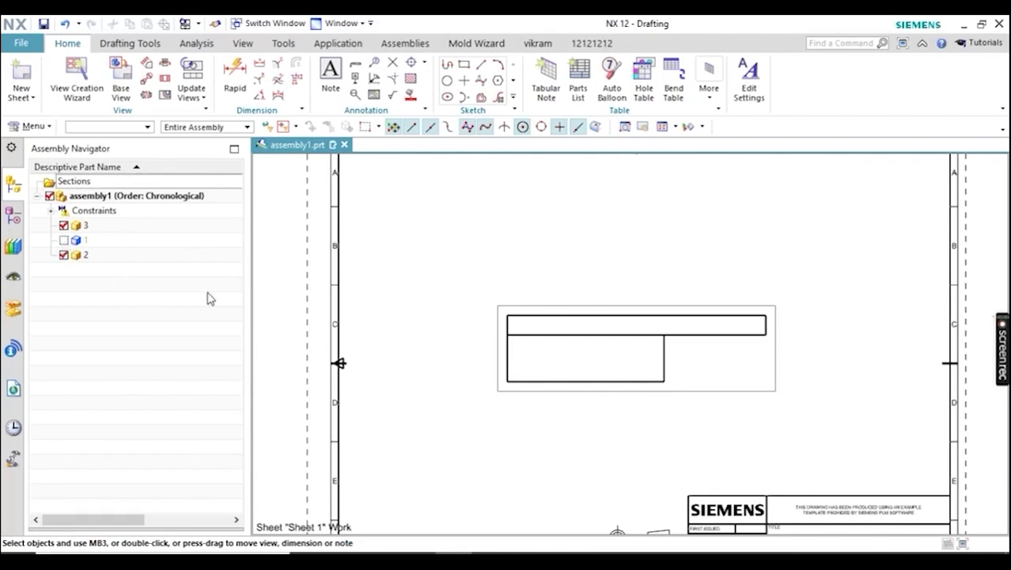
Back in Modeling, unsuppress component 1 via Assemblies > More
{"action": "left_click", "coordinate": [23, 44]}
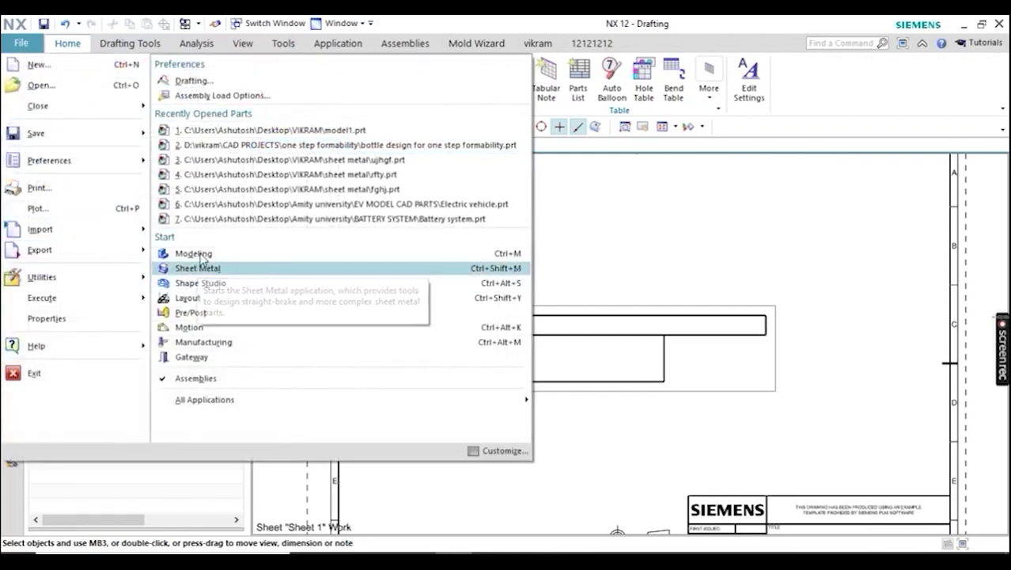
{"action": "left_click", "coordinate": [201, 267]}
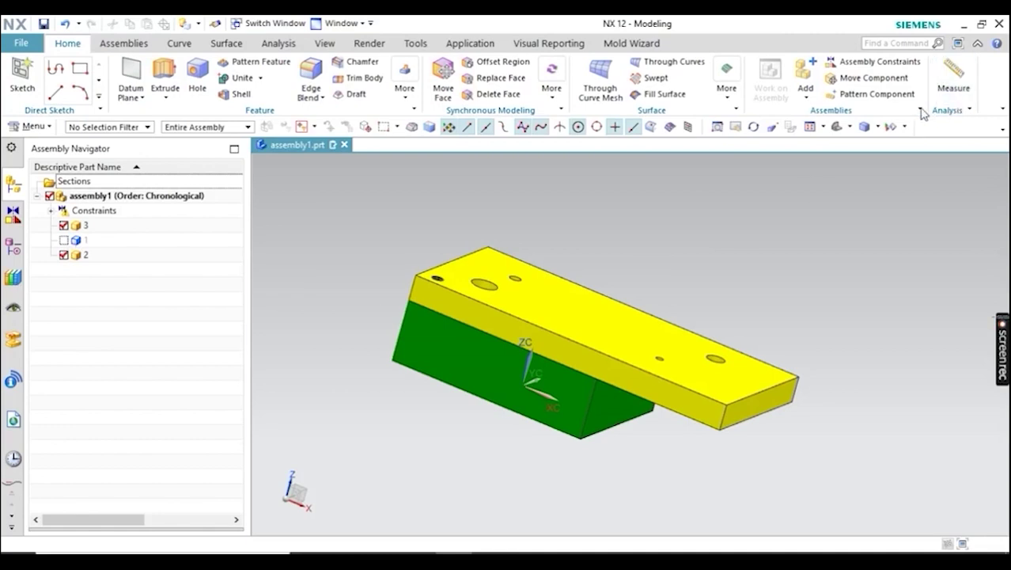
{"action": "left_click", "coordinate": [143, 47]}
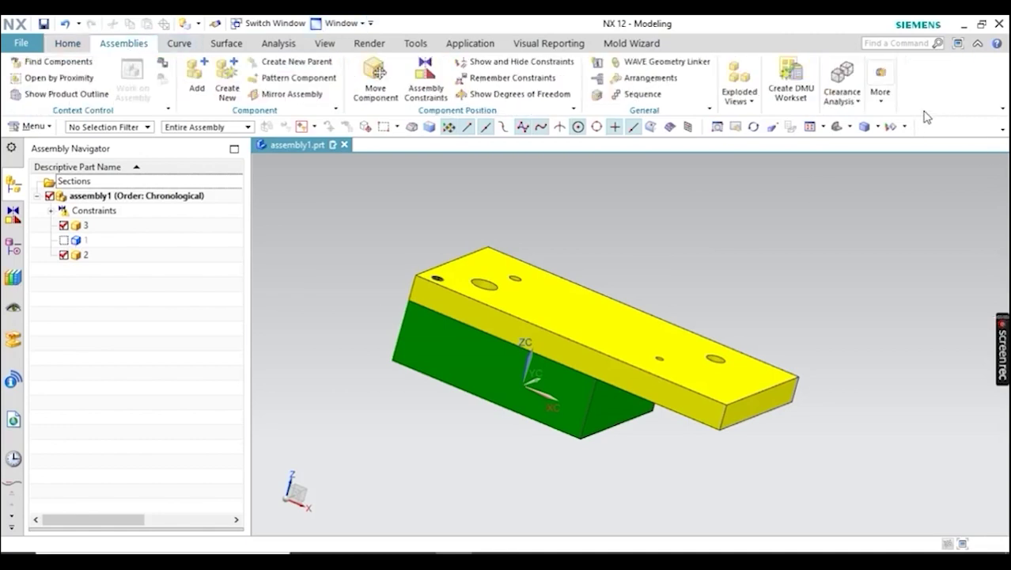
{"action": "left_click", "coordinate": [881, 93]}
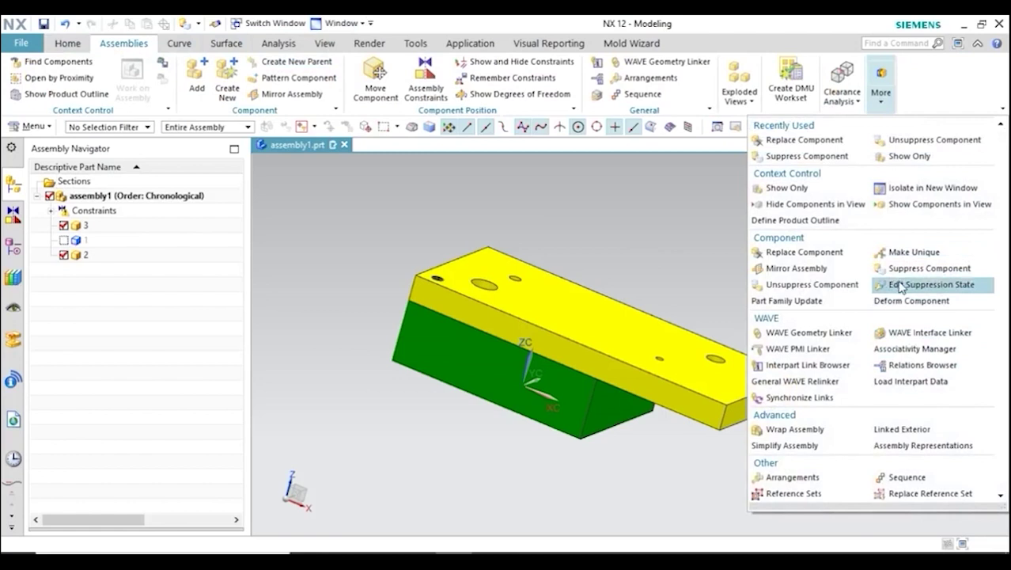
{"action": "left_click", "coordinate": [801, 285]}
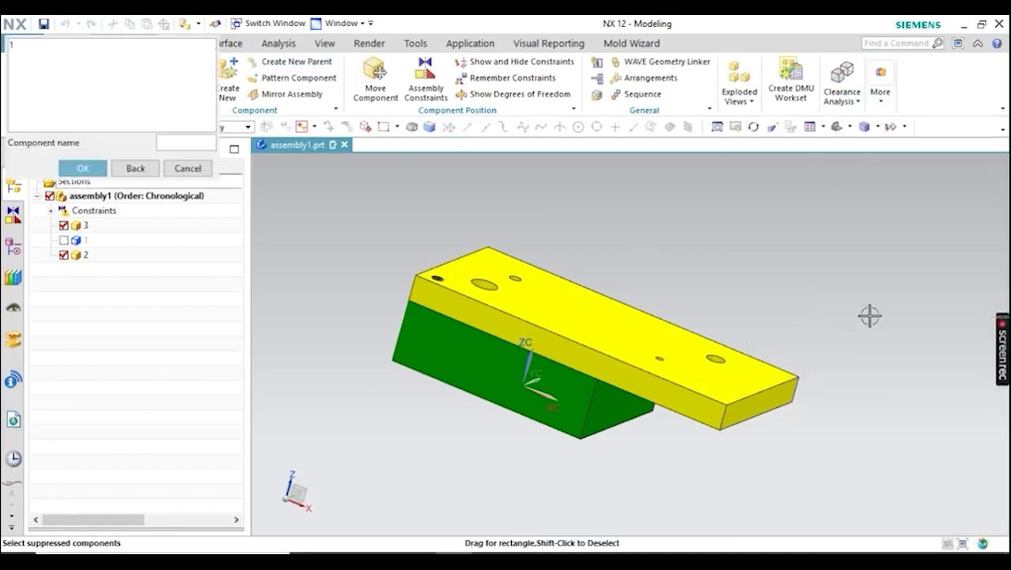
{"action": "left_click", "coordinate": [17, 51]}
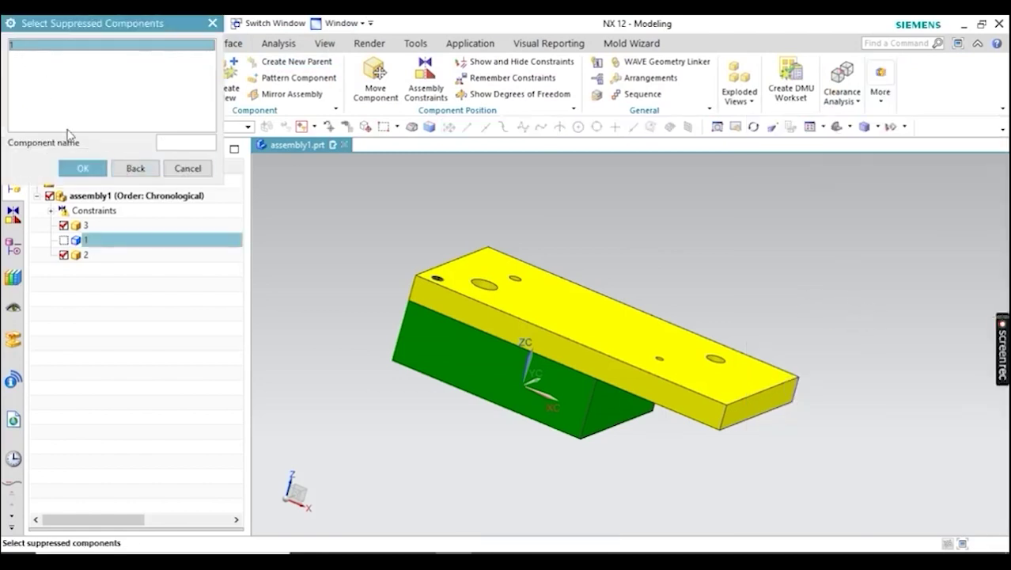
{"action": "left_click", "coordinate": [82, 168]}
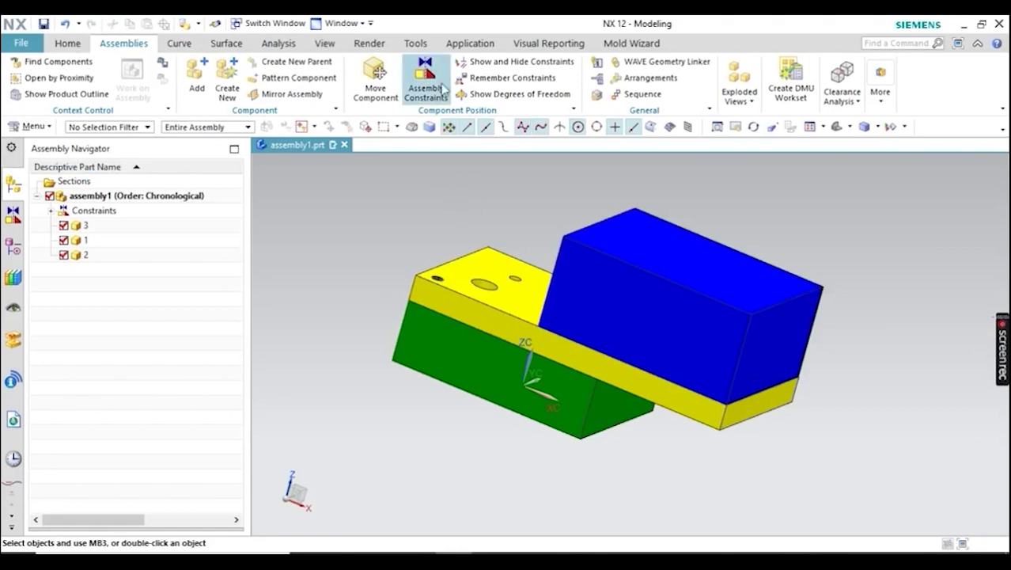
{"action": "left_click", "coordinate": [22, 43]}
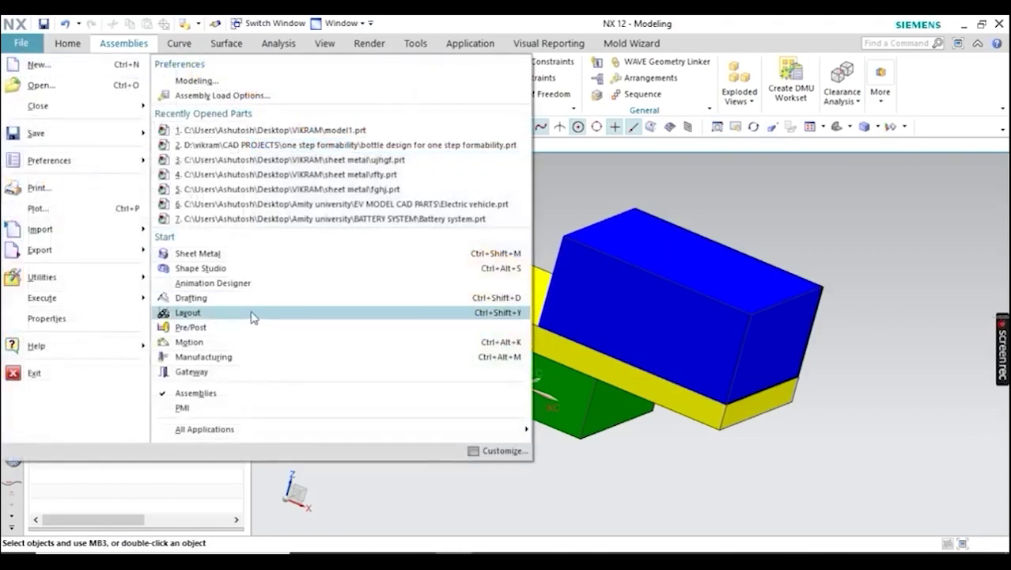
In Drafting, update the Front@1 view to include component 1
{"action": "left_click", "coordinate": [204, 298]}
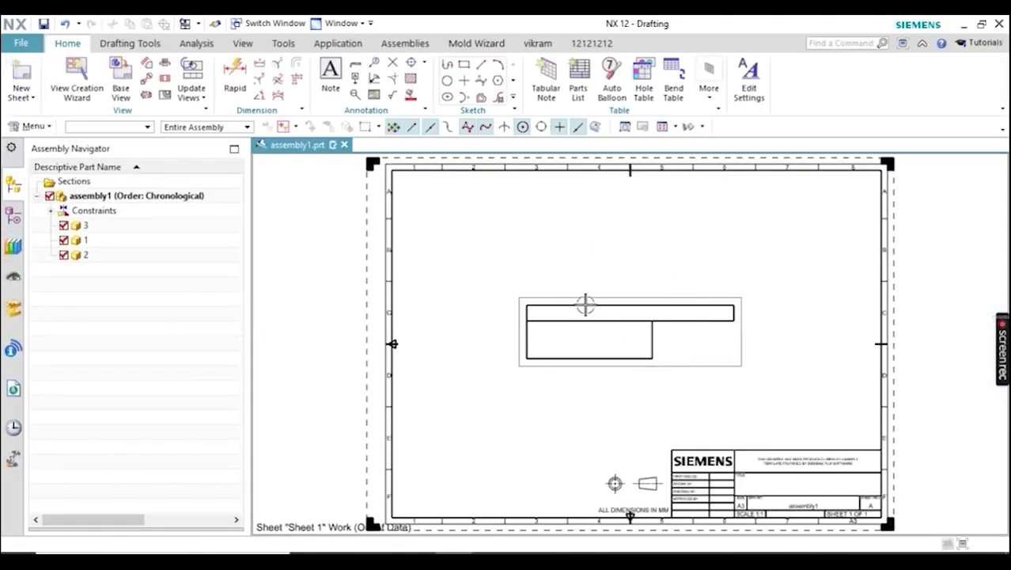
{"action": "left_click", "coordinate": [540, 296]}
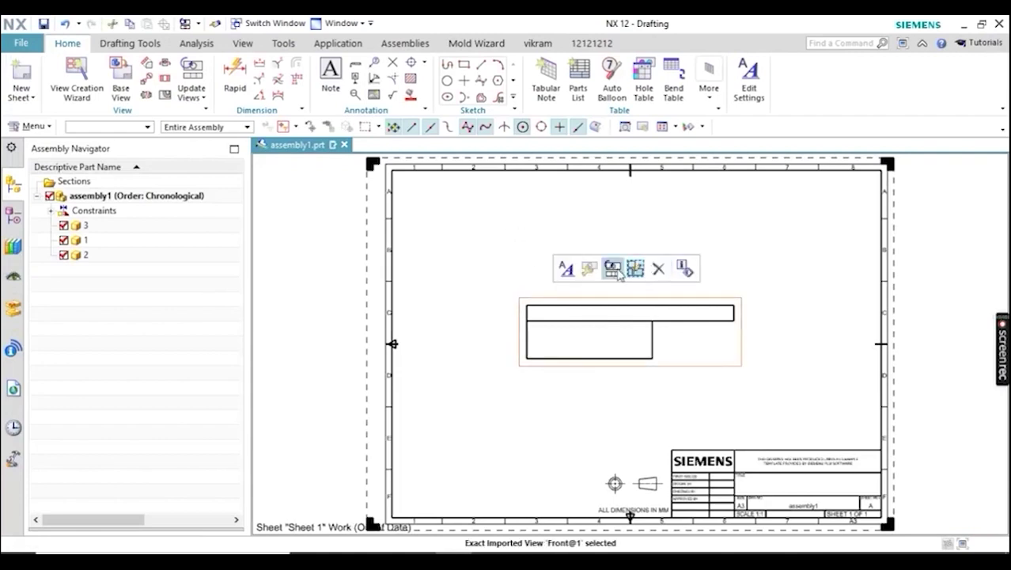
{"action": "left_click", "coordinate": [617, 270]}
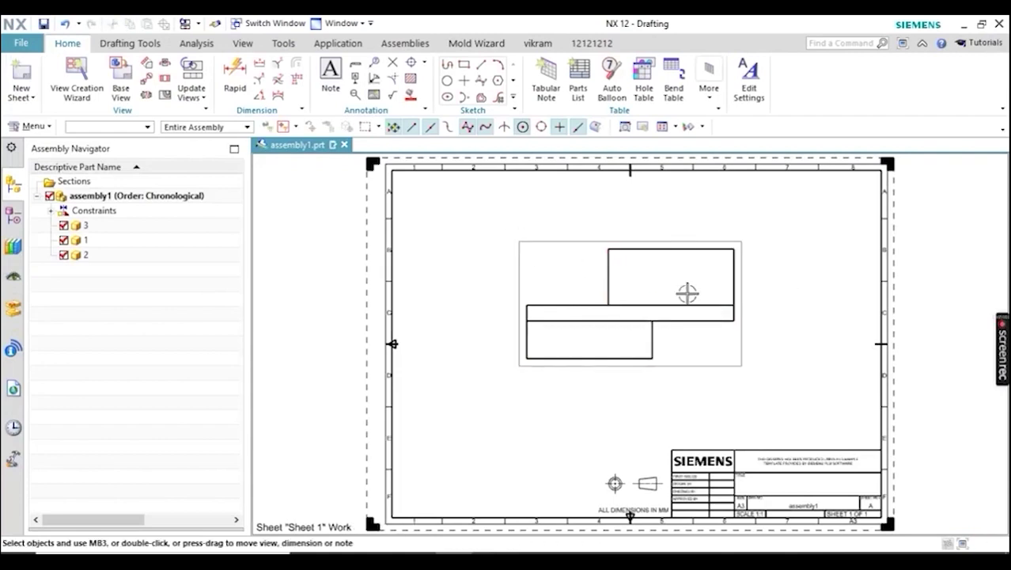
Toggle components 1 and 3 off and back on in the Assembly Navigator
{"action": "left_click", "coordinate": [64, 241]}
{"action": "left_click", "coordinate": [64, 241]}
{"action": "left_click", "coordinate": [64, 227]}
{"action": "left_click", "coordinate": [64, 226]}
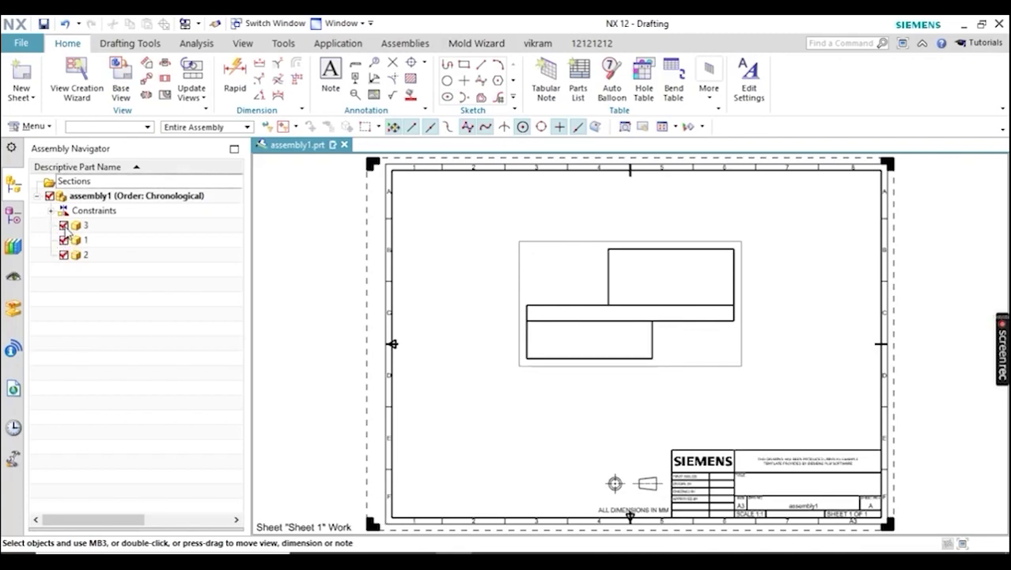